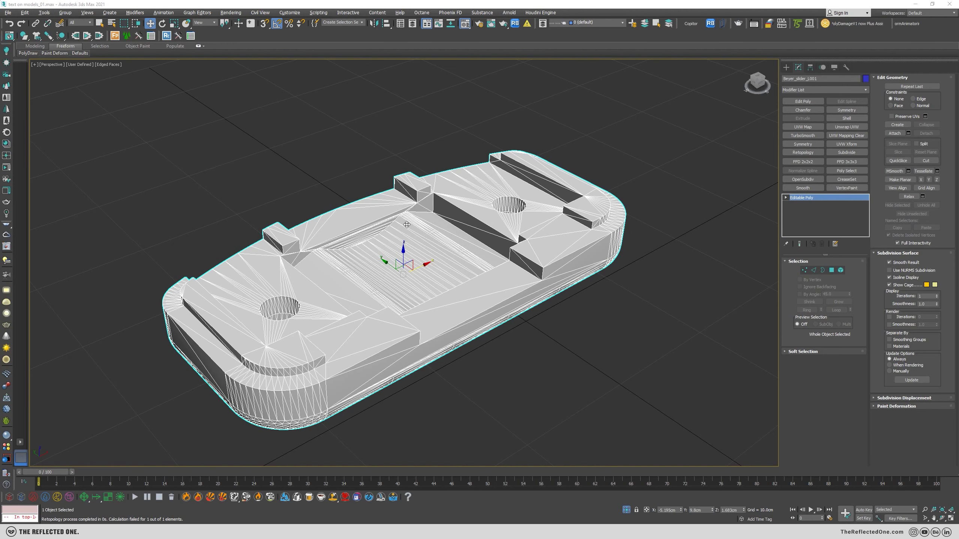
Step: Add a Subdivide modifier to the selected part and set its subdivision size to 1 cm
alt+middle_drag(445, 306, 397, 296)
scroll(397, 297, up, 3)
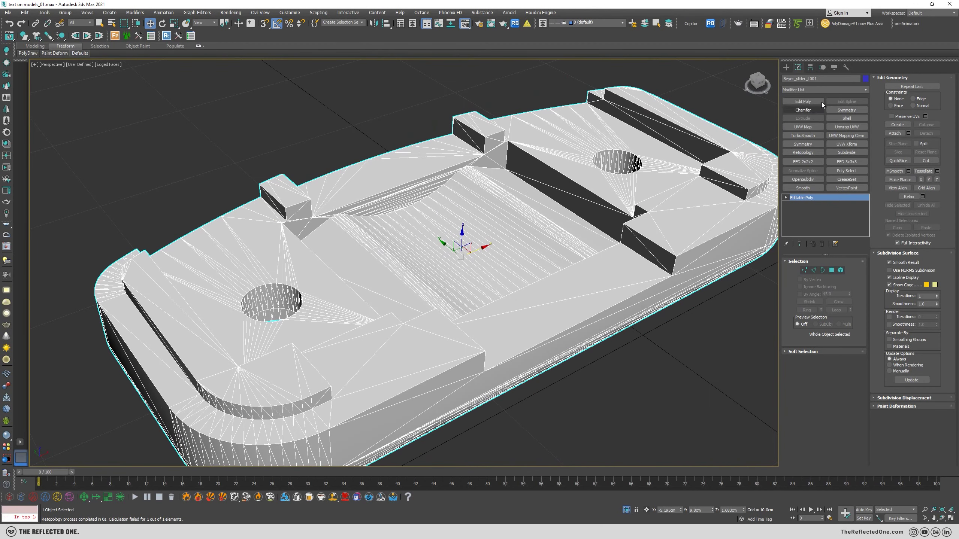
click(825, 92)
text(sh)
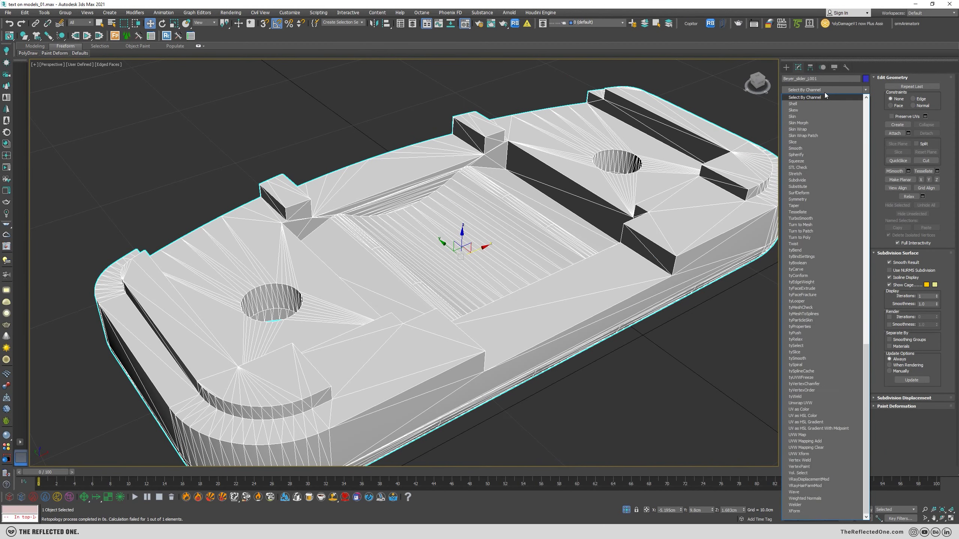
click(810, 180)
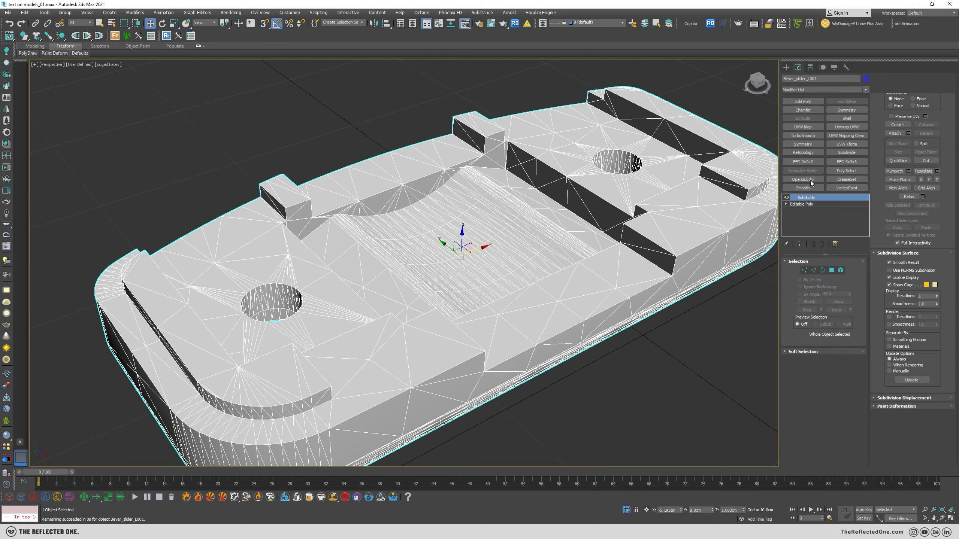
click(816, 277)
click(817, 276)
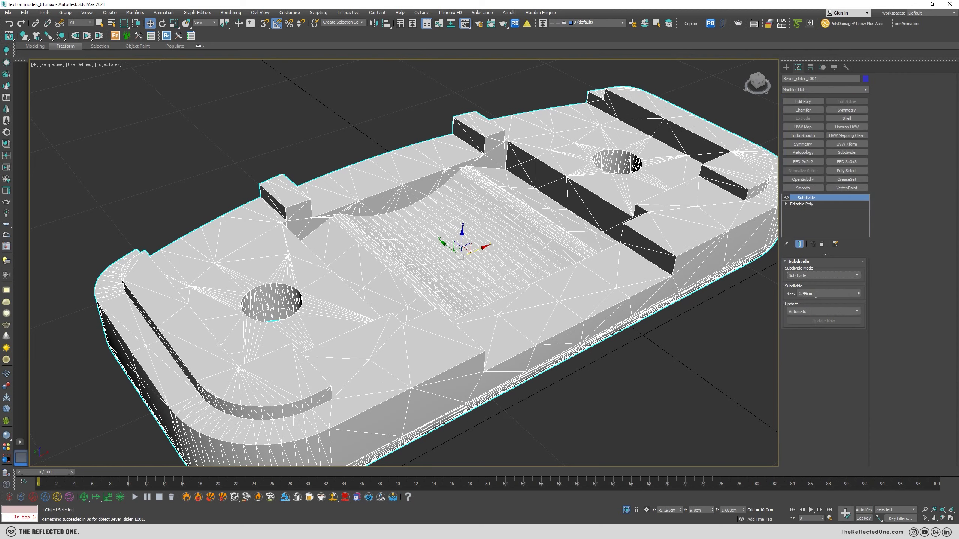
drag(817, 294, 719, 295)
text(1)
key(Return)
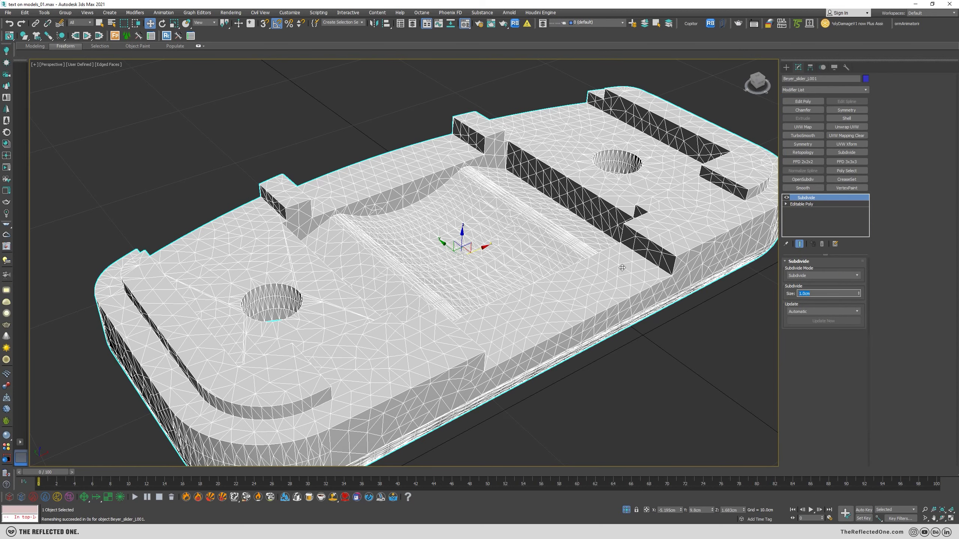
alt+middle_drag(619, 268, 422, 264)
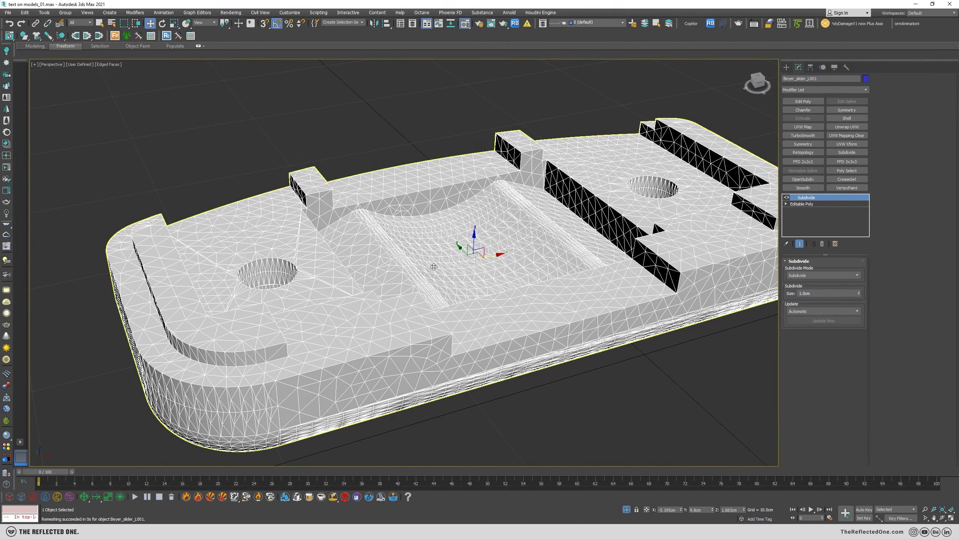
Step: Add a Retopology modifier above Subdivide and compute the quad mesh with a face count of 4000
click(807, 153)
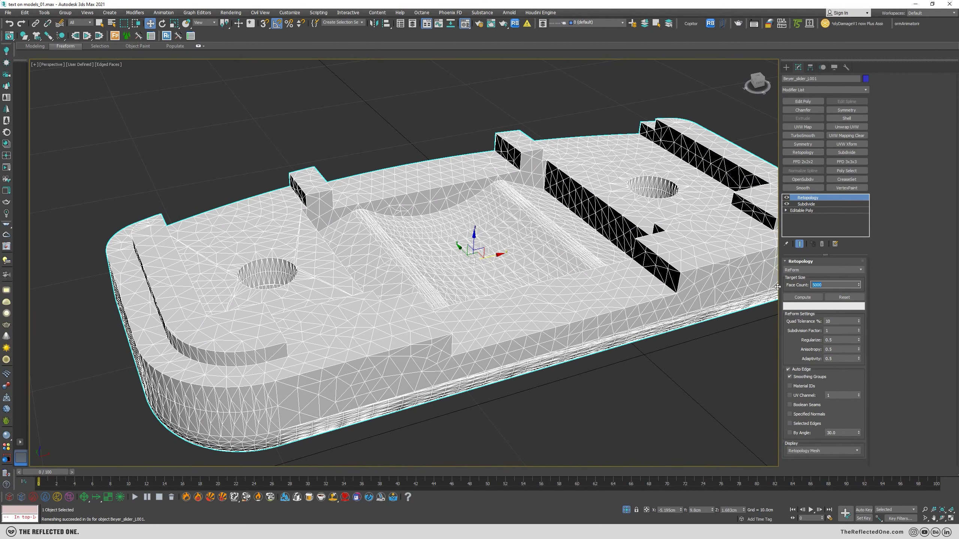
click(802, 298)
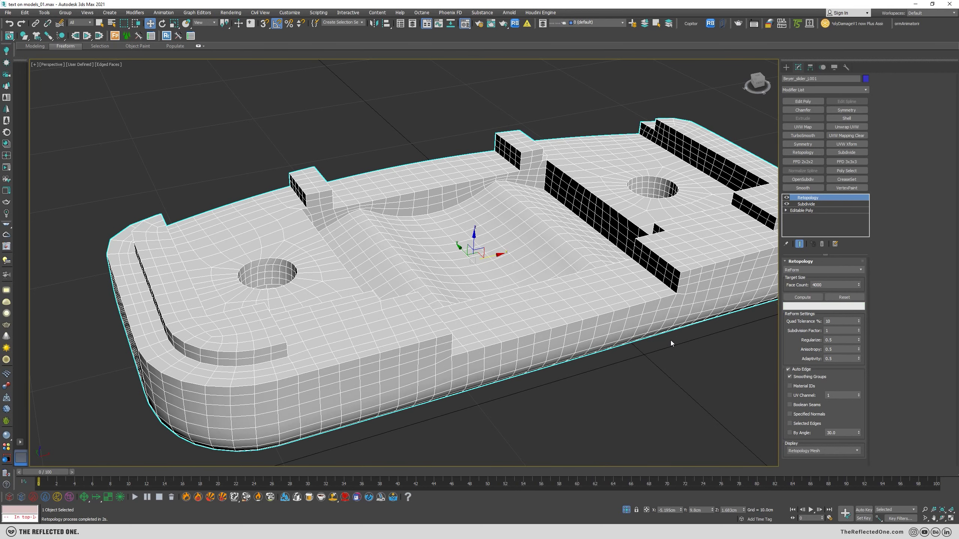
mouse_move(422, 327)
alt+middle_down()
mouse_move(440, 280)
mouse_move(419, 334)
alt+middle_up()
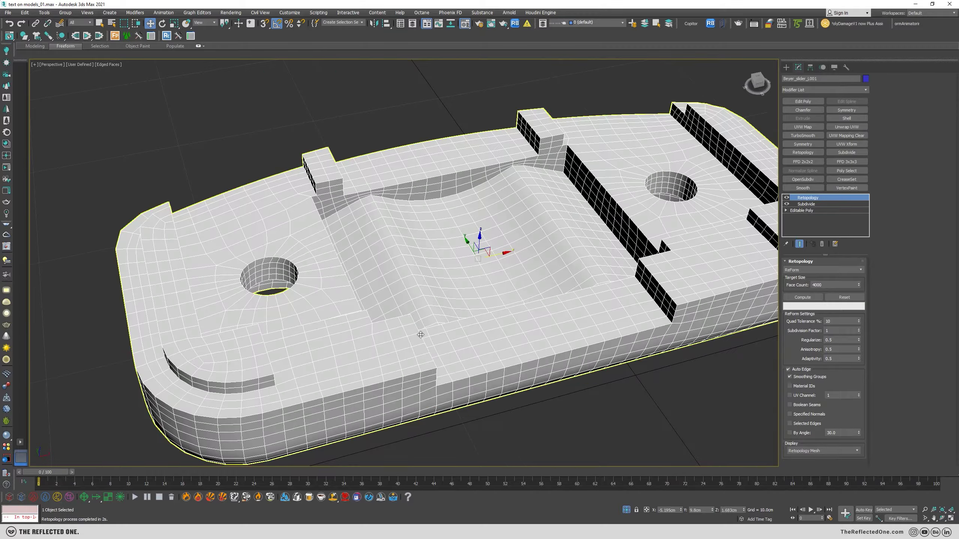
alt+middle_drag(498, 308, 537, 287)
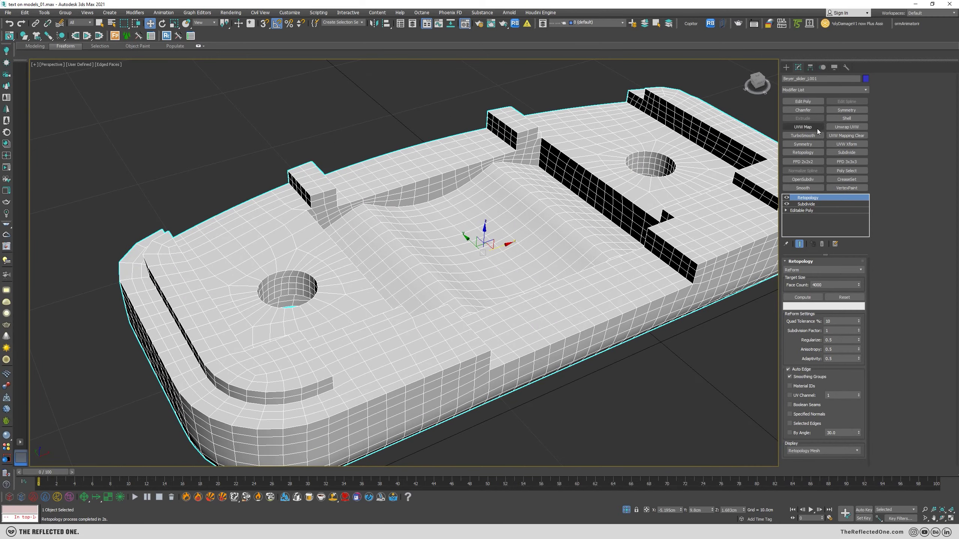
Step: Try smoothing the retopologized mesh with a TurboSmooth modifier at 2 iterations, viewed without edged faces, and remove the modifier
click(802, 135)
click(847, 273)
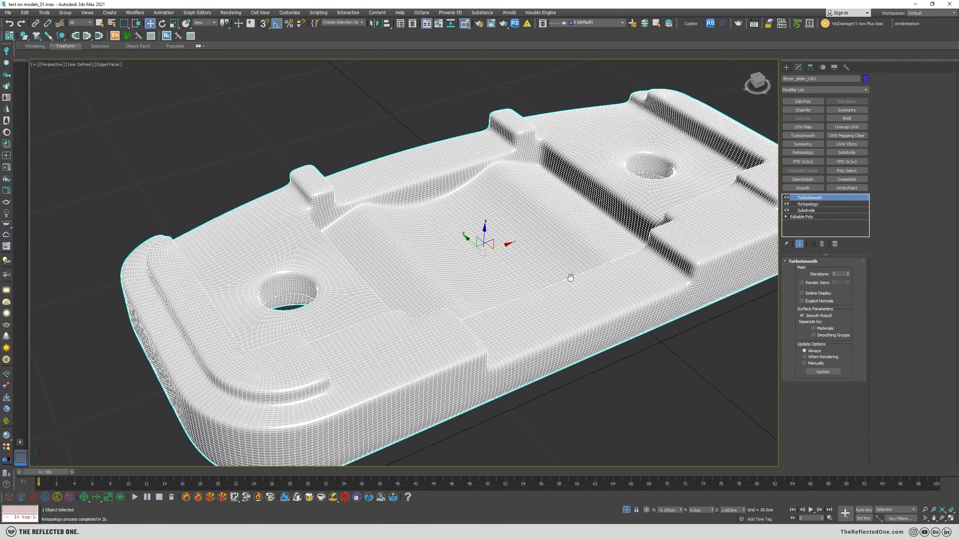
alt+middle_drag(570, 277, 574, 269)
key(F4)
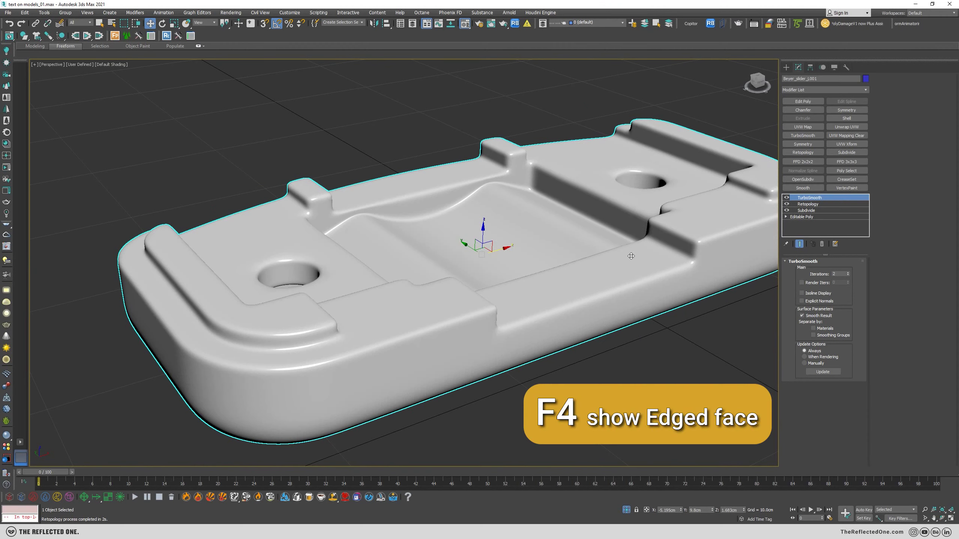
alt+middle_drag(631, 256, 661, 237)
click(821, 243)
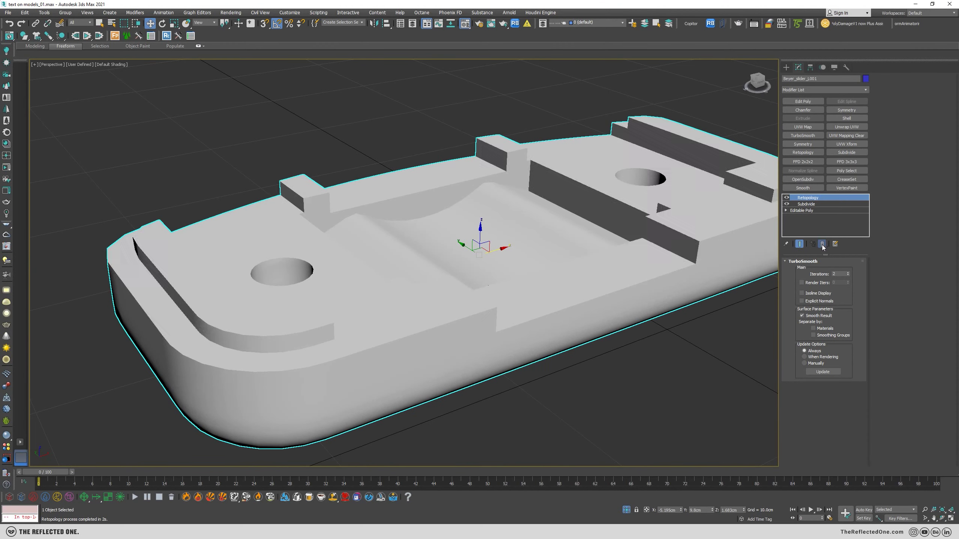
Step: Add an OpenSubdiv modifier above Retopology and set its iterations to 2
click(822, 90)
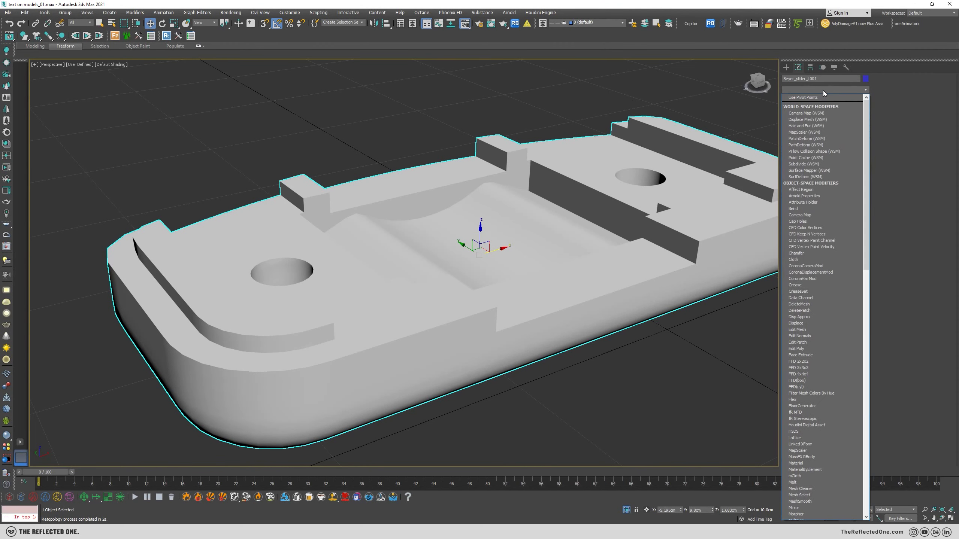
text(openSubdiv)
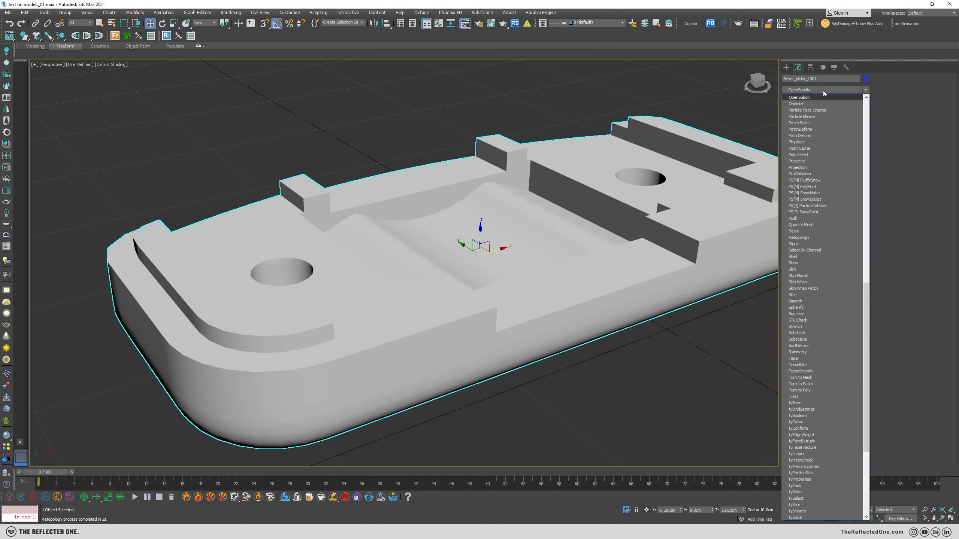
click(814, 98)
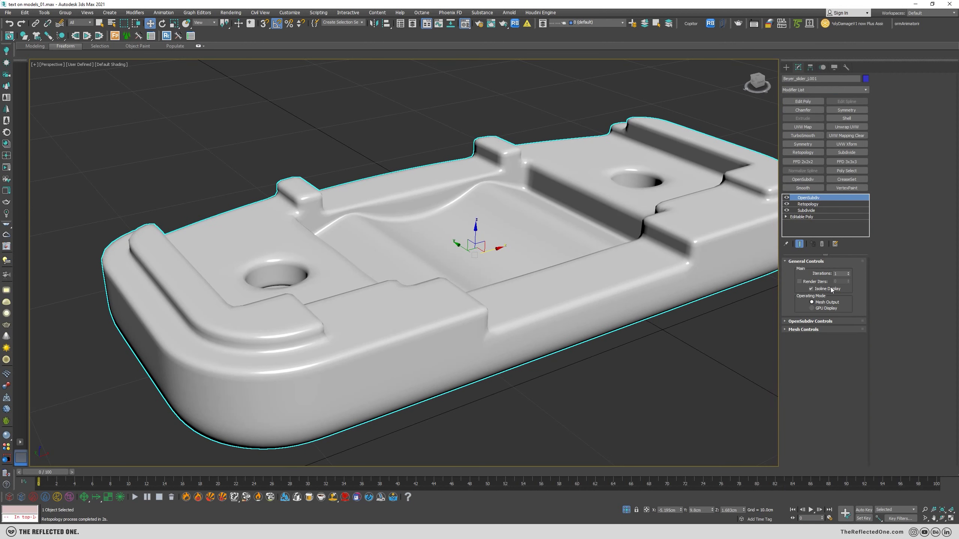
click(848, 273)
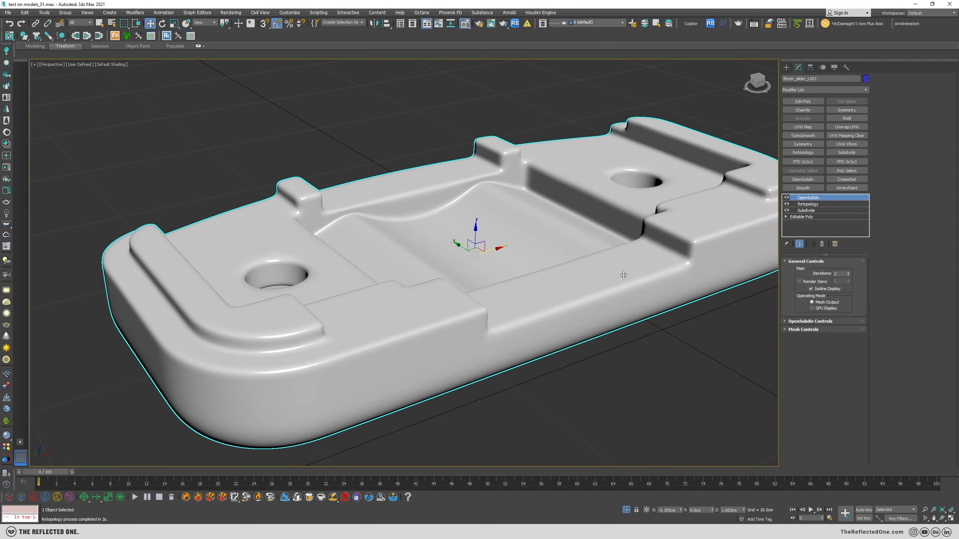
key(F4)
key(F4)
alt+middle_drag(641, 262, 511, 321)
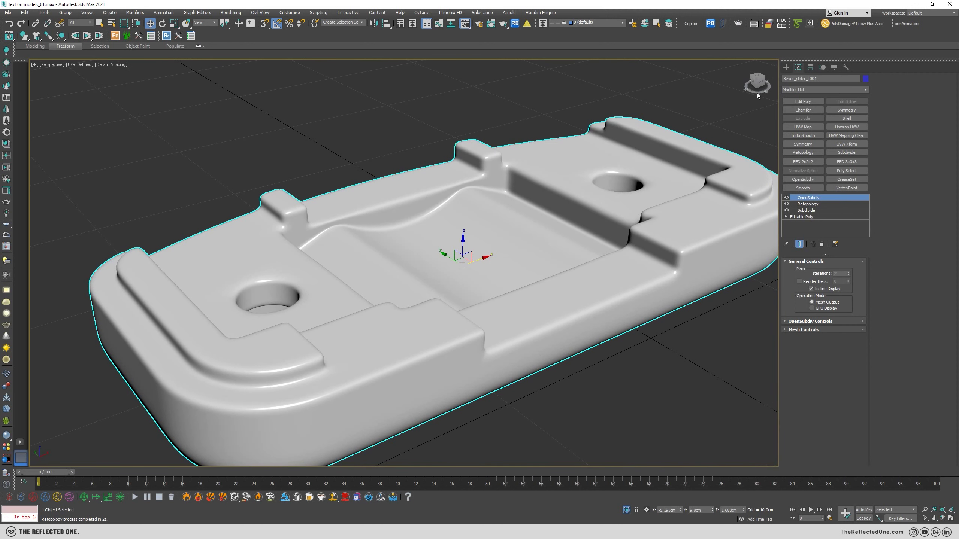
Step: Add a CreaseSet modifier and place it between Retopology and OpenSubdiv in the modifier stack
click(824, 90)
key(c)
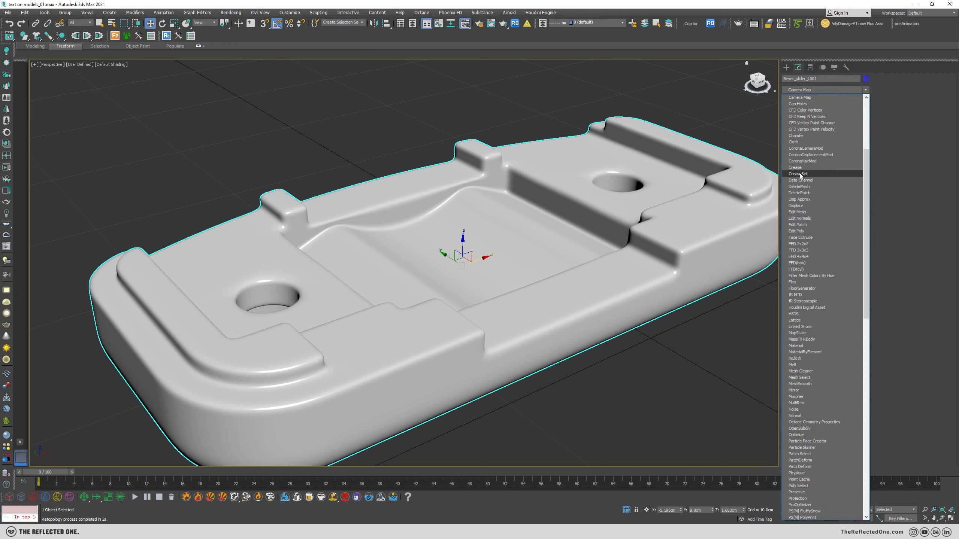
click(800, 173)
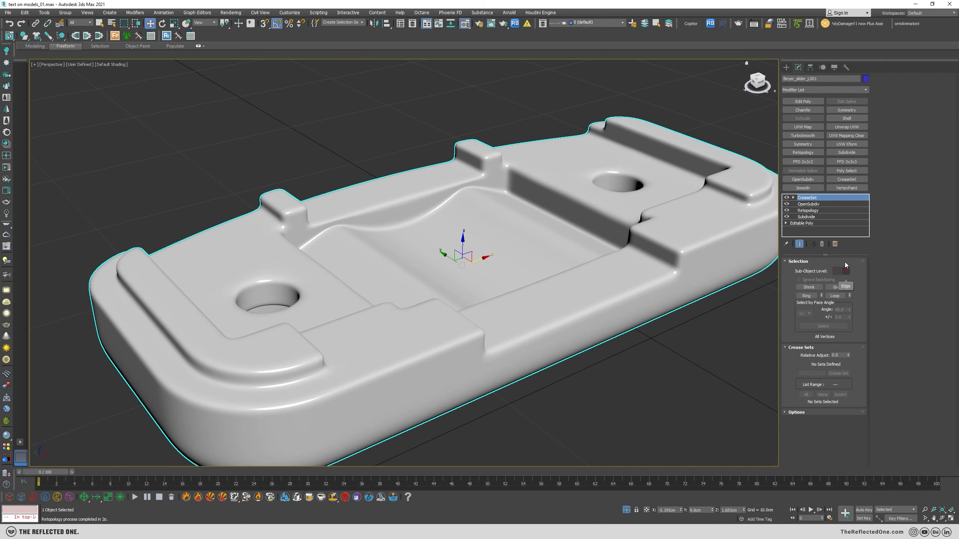
drag(808, 198, 813, 209)
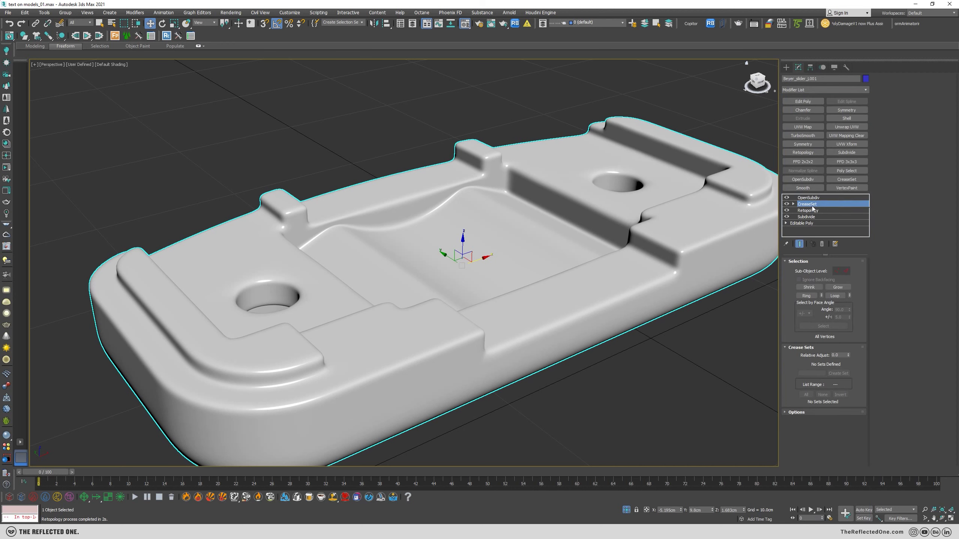
Step: Show the CreaseSet level's unsmoothed mesh with edged faces and select its hard edges by a face angle of 90 degrees
click(800, 244)
key(F4)
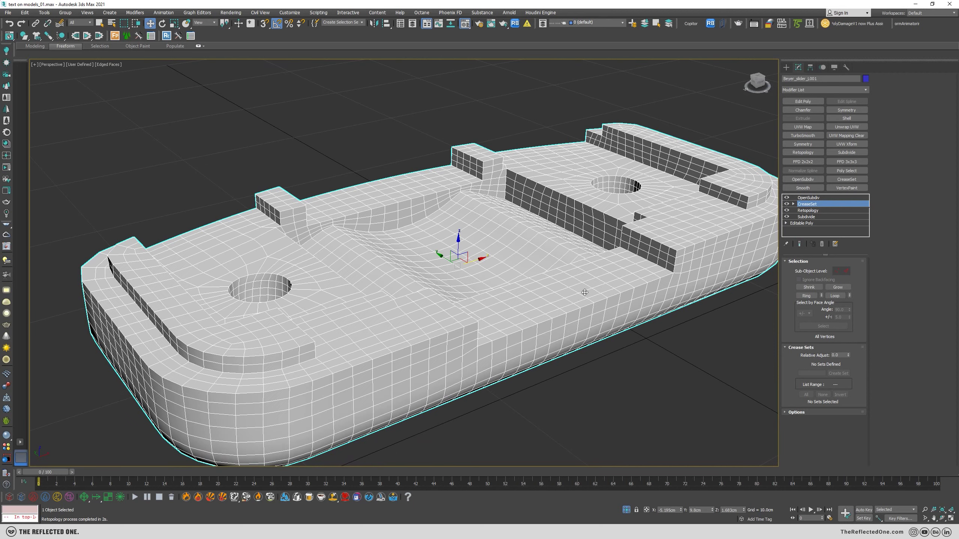
click(846, 272)
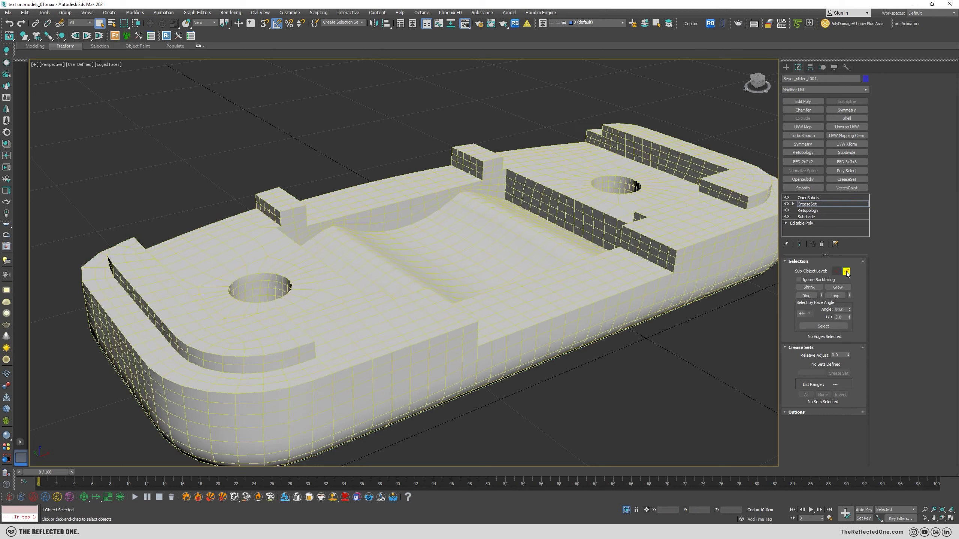
click(822, 326)
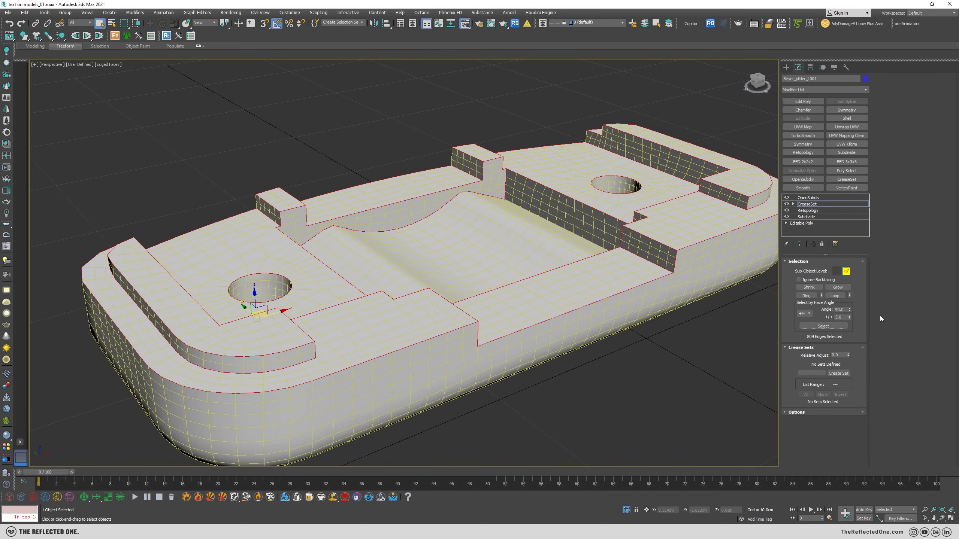
alt+middle_drag(568, 281, 260, 220)
alt+middle_drag(443, 262, 444, 257)
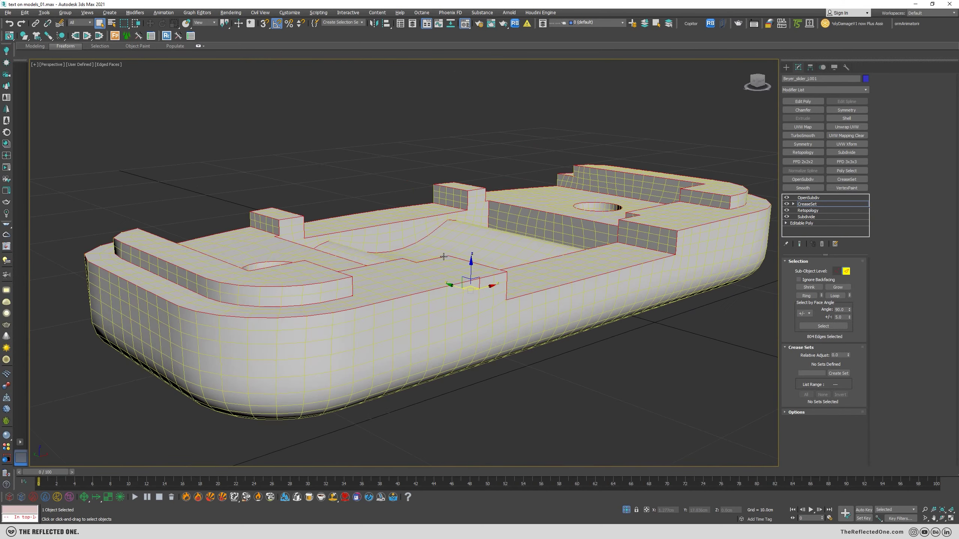
Step: Create a crease set named "edge" from the selected hard edges
click(817, 374)
click(839, 374)
click(838, 373)
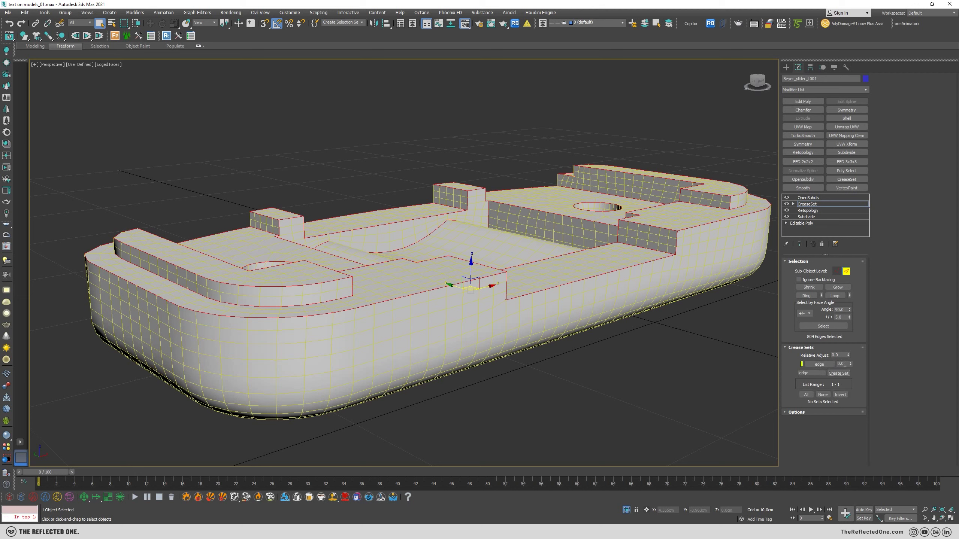
Step: Display the end result and set the "edge" crease set's value to 0.2
click(799, 244)
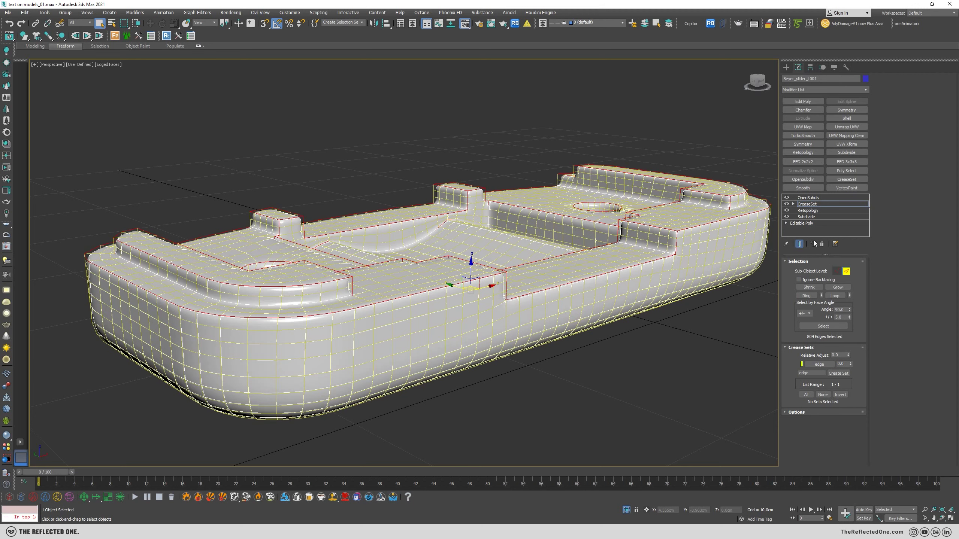
scroll(629, 247, up, 10)
click(821, 364)
text(0.1)
key(Return)
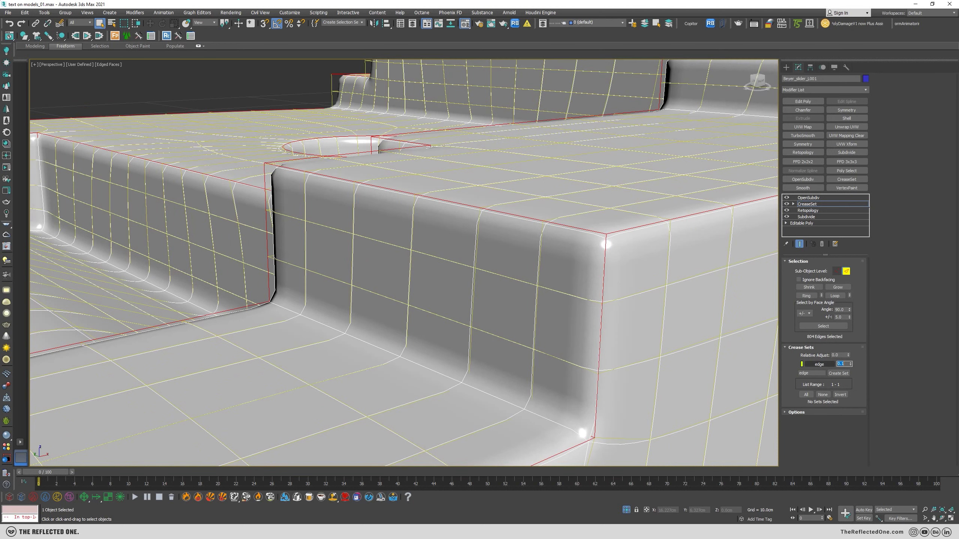
text(.2)
key(Return)
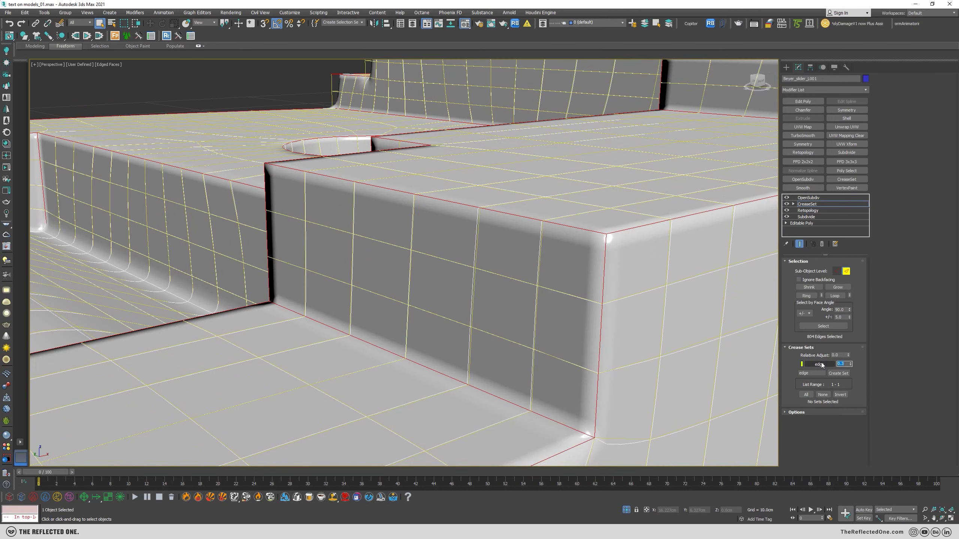
Step: Raise the OpenSubdiv iterations to 3 and hide the edged faces to view the whole part
click(822, 197)
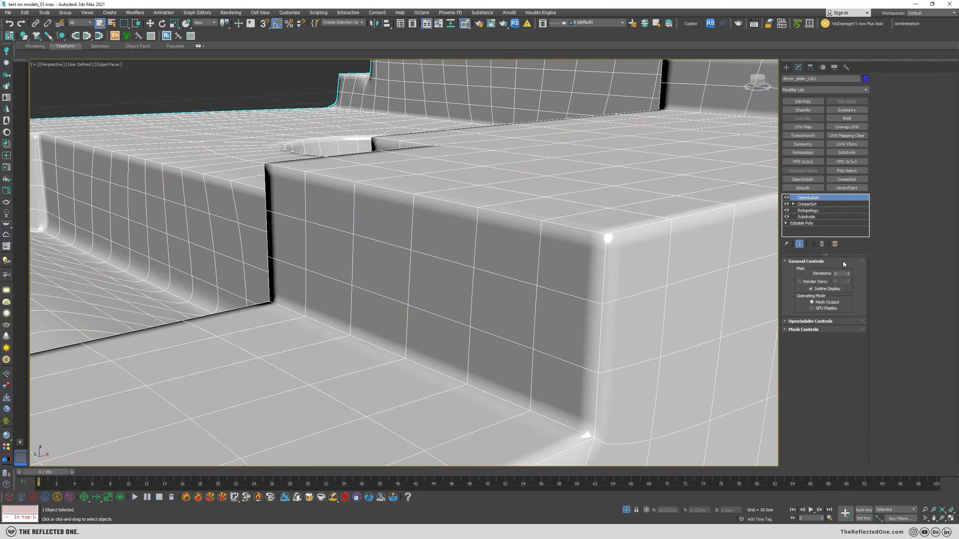
click(849, 275)
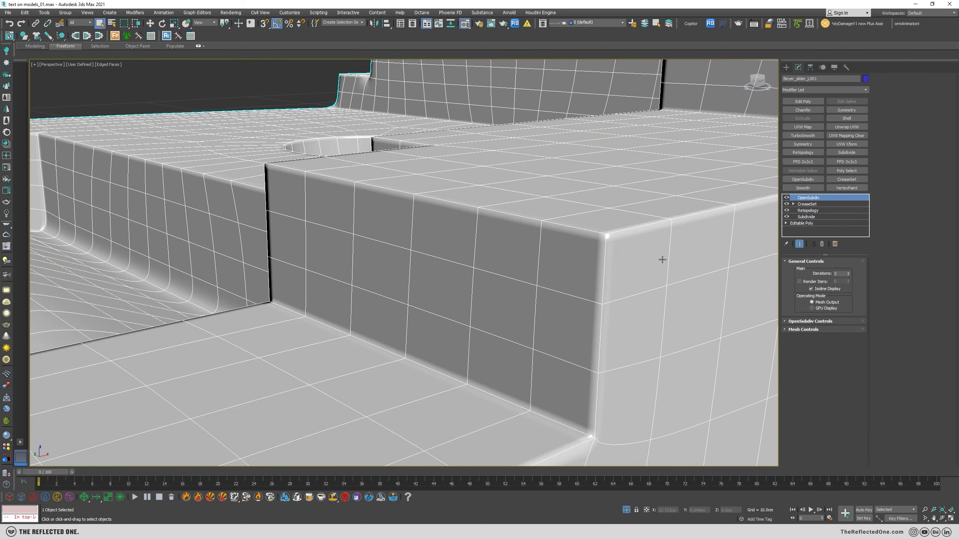
scroll(642, 265, down, 10)
key(F4)
mouse_move(514, 303)
middle_down()
mouse_move(484, 290)
mouse_move(844, 283)
middle_up()
Step: Clear the edge selection in CreaseSet, and deselect the part from the OpenSubdiv level with edged faces hidden
click(806, 204)
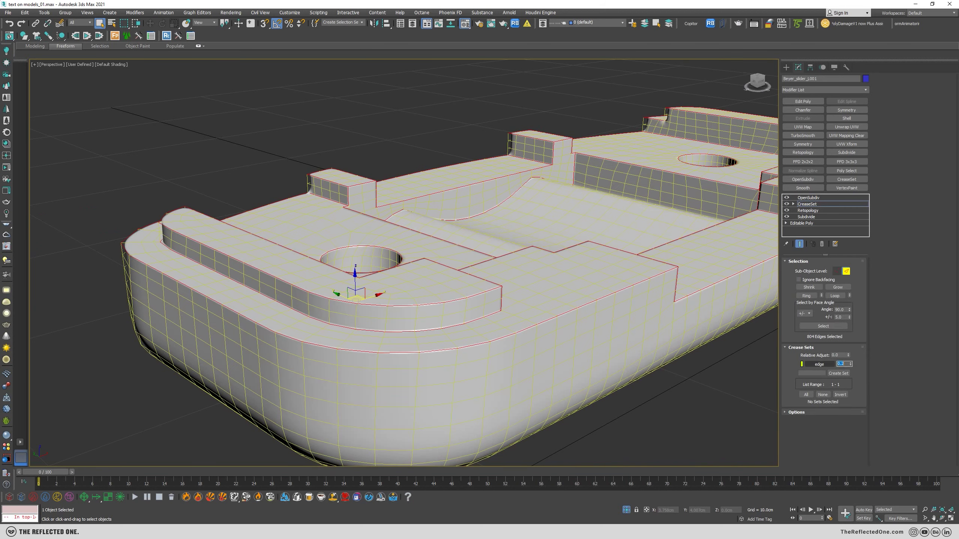
click(453, 97)
key(F4)
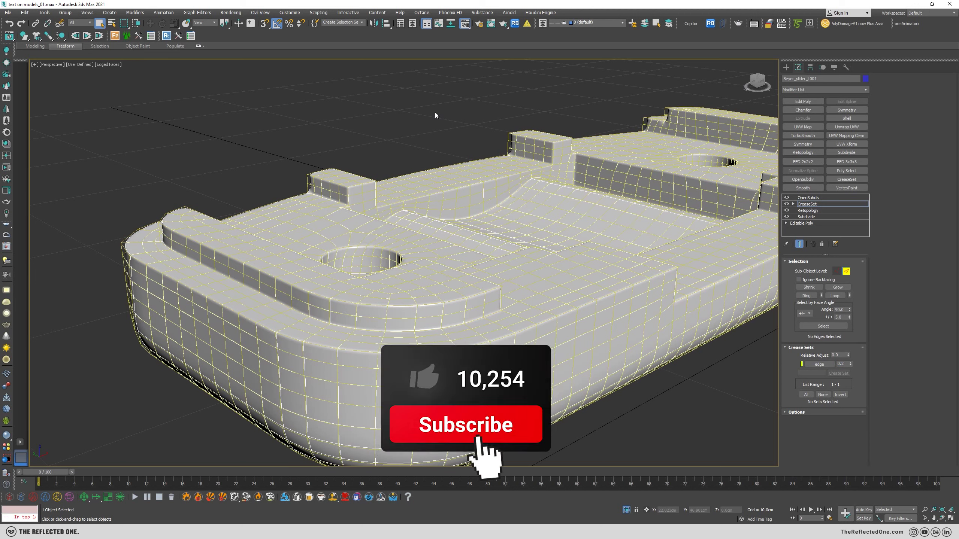
key(F4)
click(815, 198)
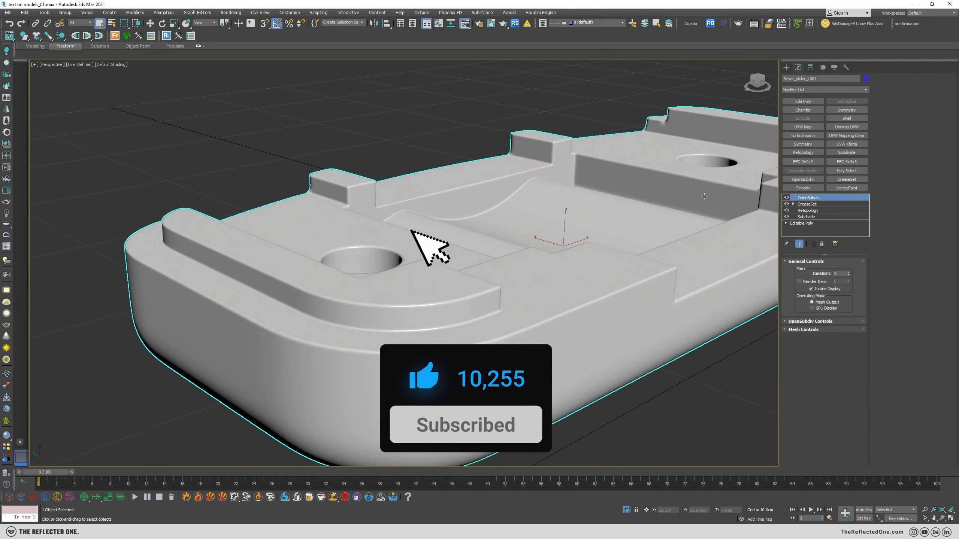
click(427, 143)
middle_drag(462, 268, 444, 254)
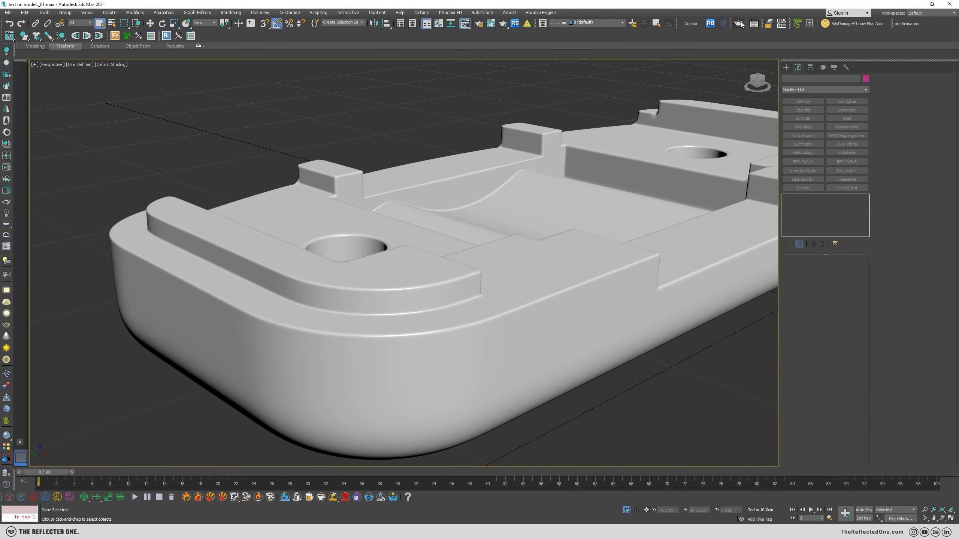
Step: Start the Octane interactive render and assign the Gold metallic material to the part
click(739, 23)
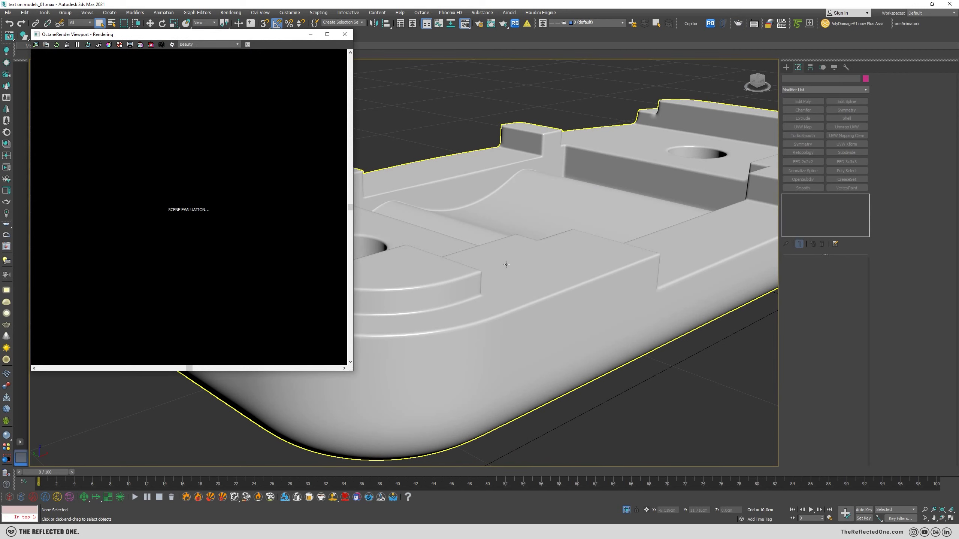
click(507, 265)
alt+middle_drag(507, 265, 510, 279)
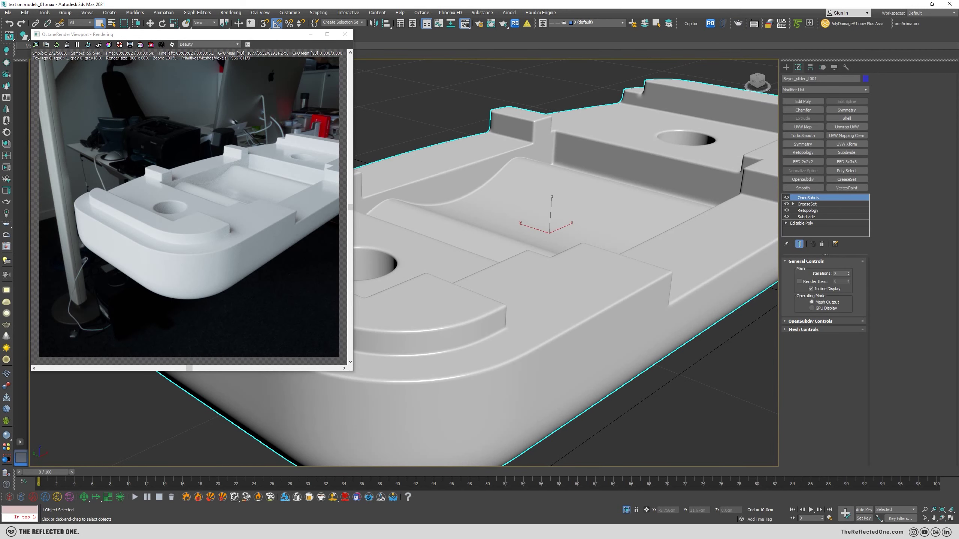
key(m)
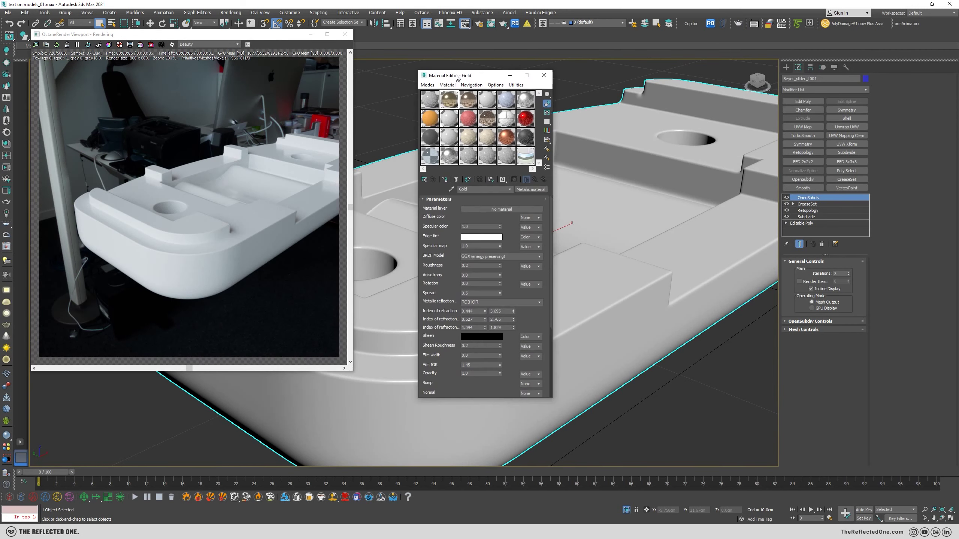
click(444, 178)
click(543, 74)
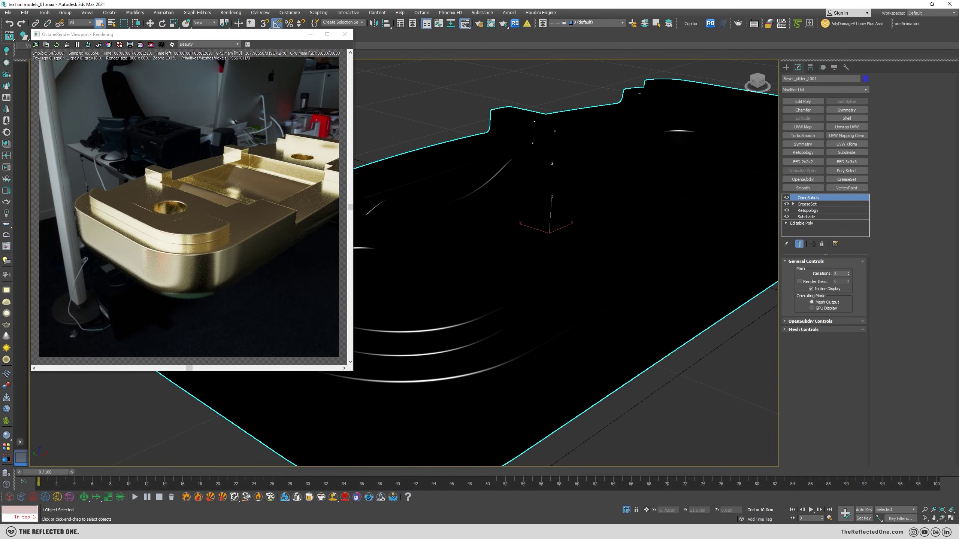
Step: Examine the gold part's rounded edges and reflections up close and from several angles in the Octane render
scroll(370, 309, up, 5)
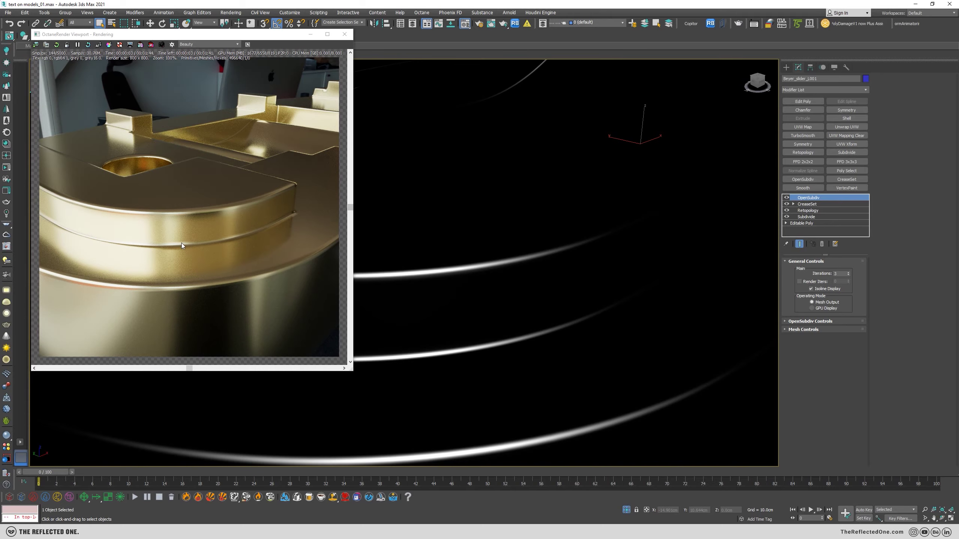
alt+middle_drag(589, 241, 653, 240)
scroll(550, 234, down, 5)
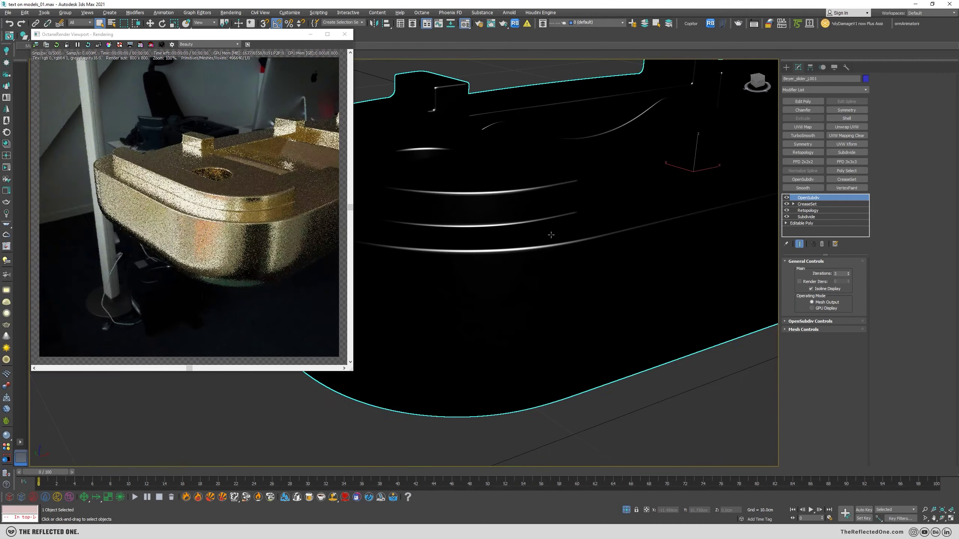
alt+middle_drag(550, 233, 590, 265)
scroll(492, 232, up, 2)
middle_drag(493, 232, 672, 283)
scroll(672, 283, up, 3)
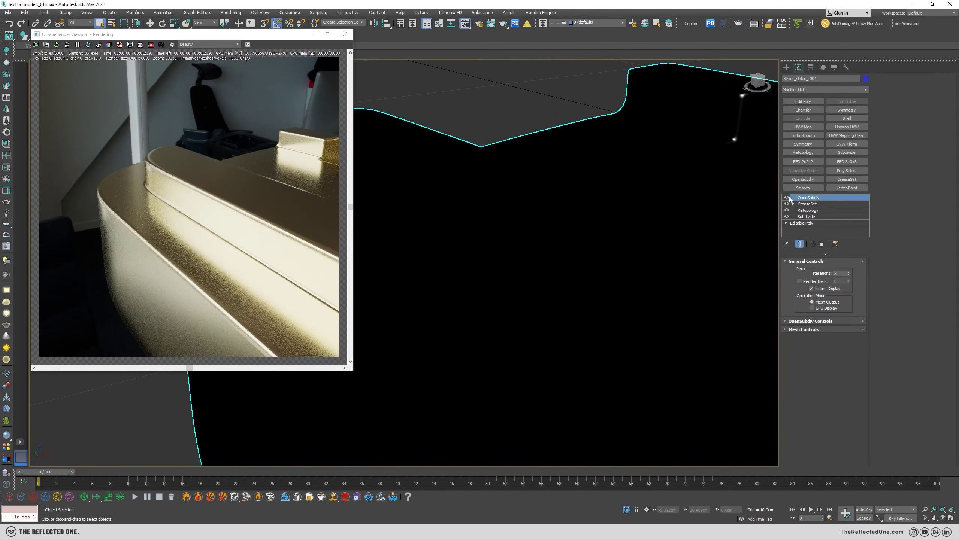
Step: Turn off OpenSubdiv and CreaseSet to compare the unsmoothed part in the render, and show edged faces
click(786, 198)
click(786, 205)
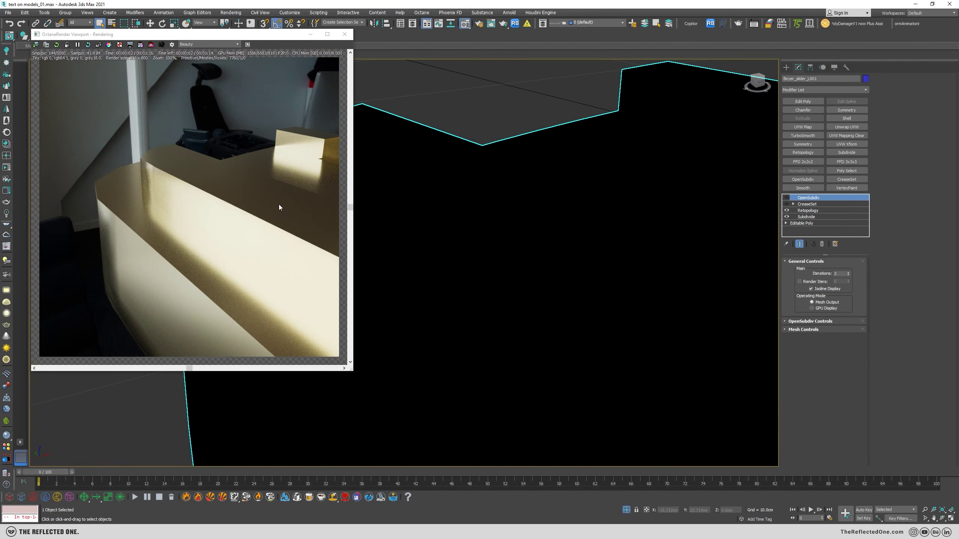
alt+middle_drag(650, 264, 457, 291)
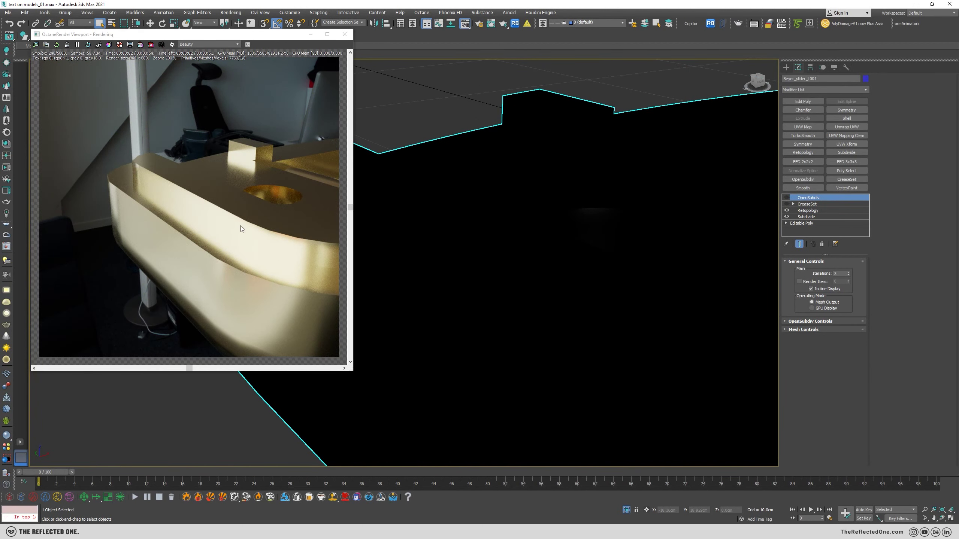
key(F4)
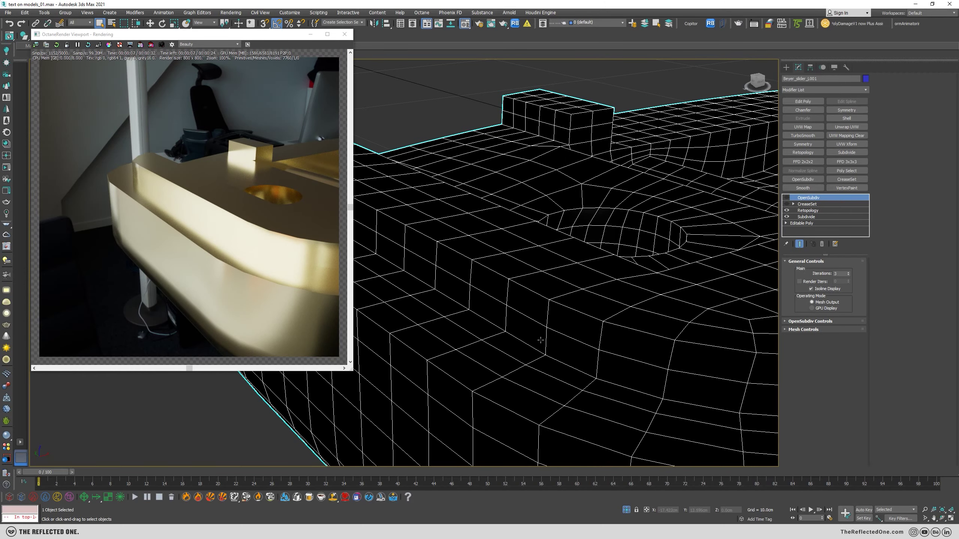
alt+middle_drag(536, 347, 523, 380)
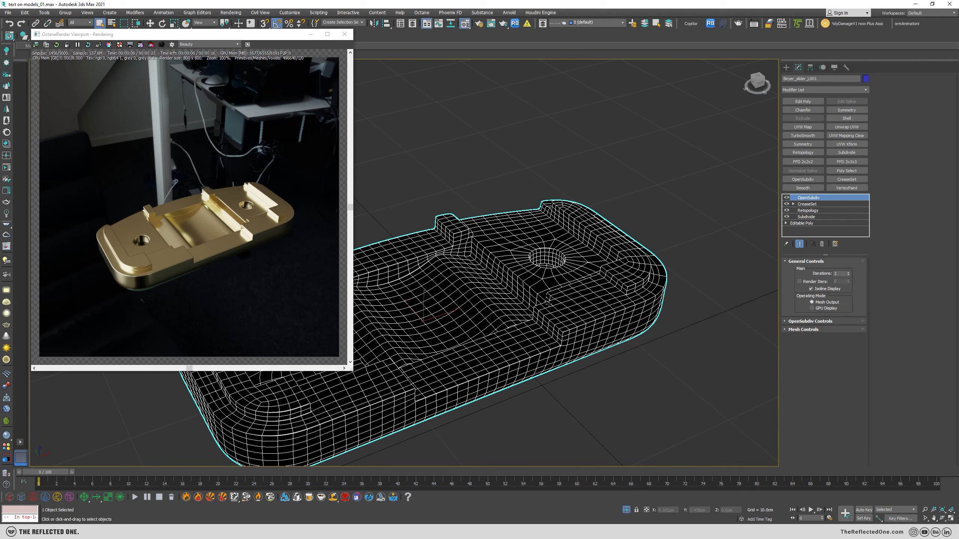
scroll(547, 301, down, 3)
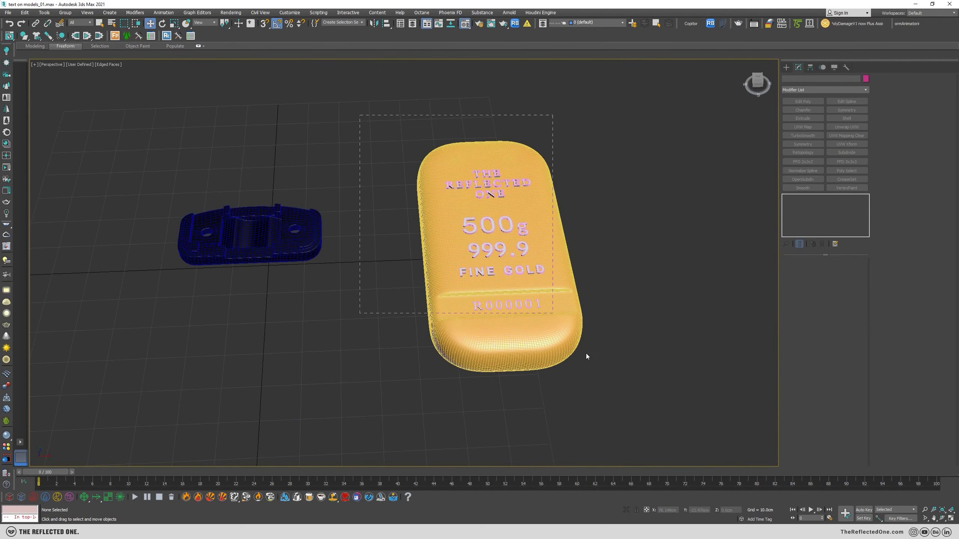
Step: Select the gold bar with its raised text objects and examine the lettering and mesh up close
drag(588, 357, 607, 381)
key(z)
scroll(368, 223, up, 3)
alt+middle_drag(365, 225, 377, 226)
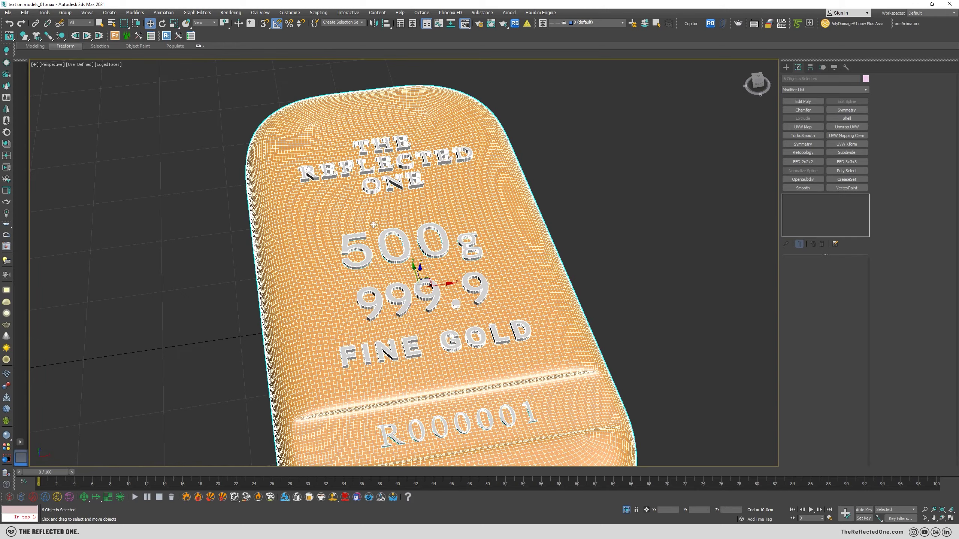
scroll(373, 221, up, 3)
scroll(393, 177, down, 3)
scroll(387, 161, up, 5)
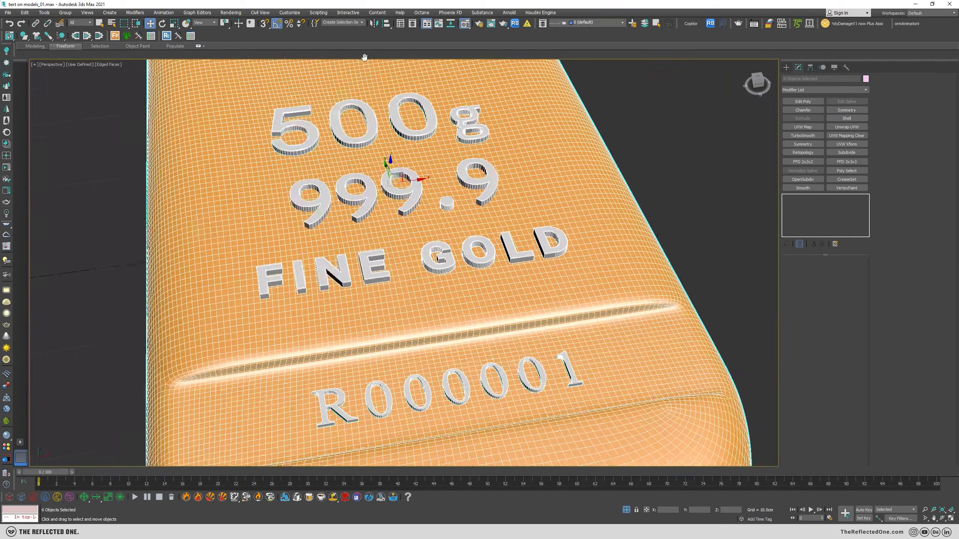
scroll(376, 175, down, 4)
scroll(388, 169, up, 5)
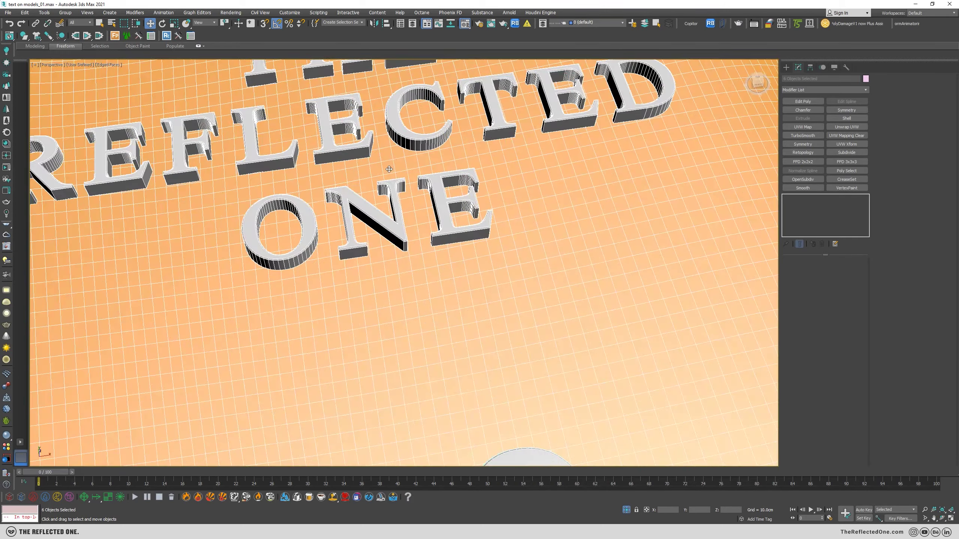
middle_drag(367, 172, 395, 260)
key(z)
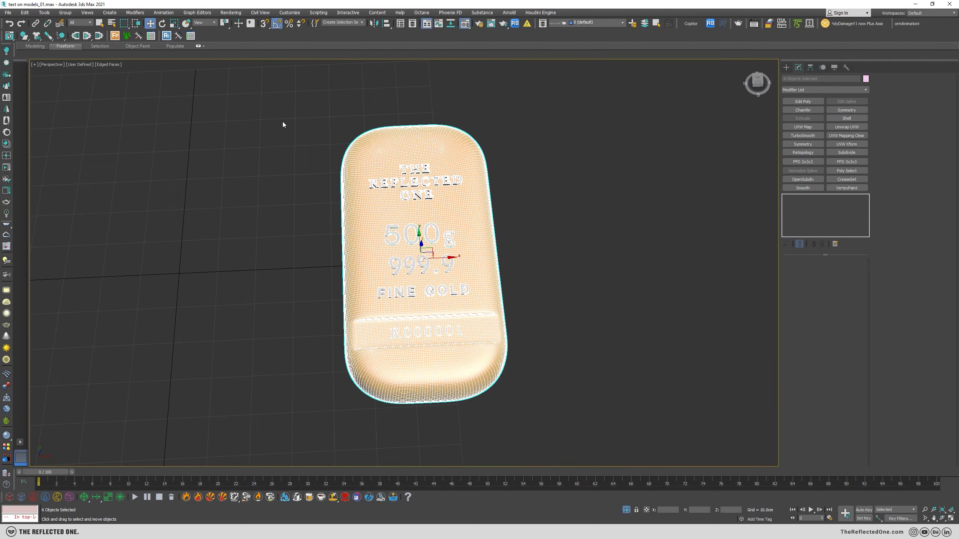
Step: Move the selected gold bar and its text along X towards the grid's centre and frame it
drag(441, 257, 196, 265)
key(z)
alt+middle_drag(195, 266, 238, 219)
drag(219, 118, 596, 462)
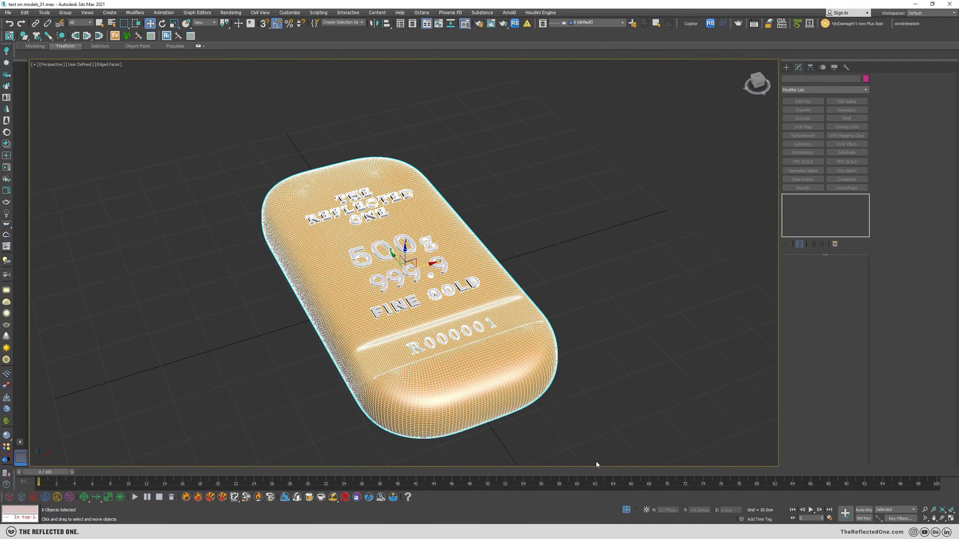
Step: Set up an export of the scene as an OBJ file named gold_bar in the Export from Max folder
click(5, 12)
mouse_move(36, 123)
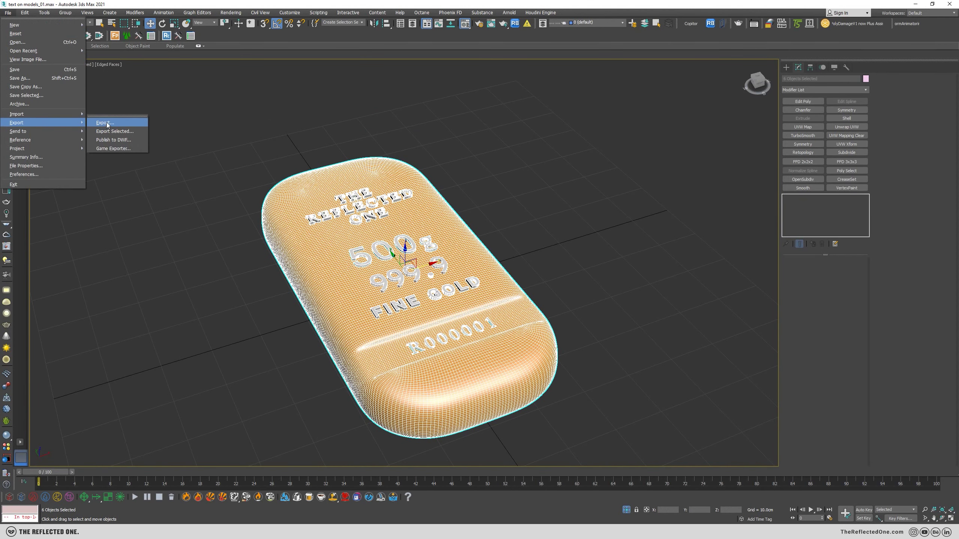
click(107, 124)
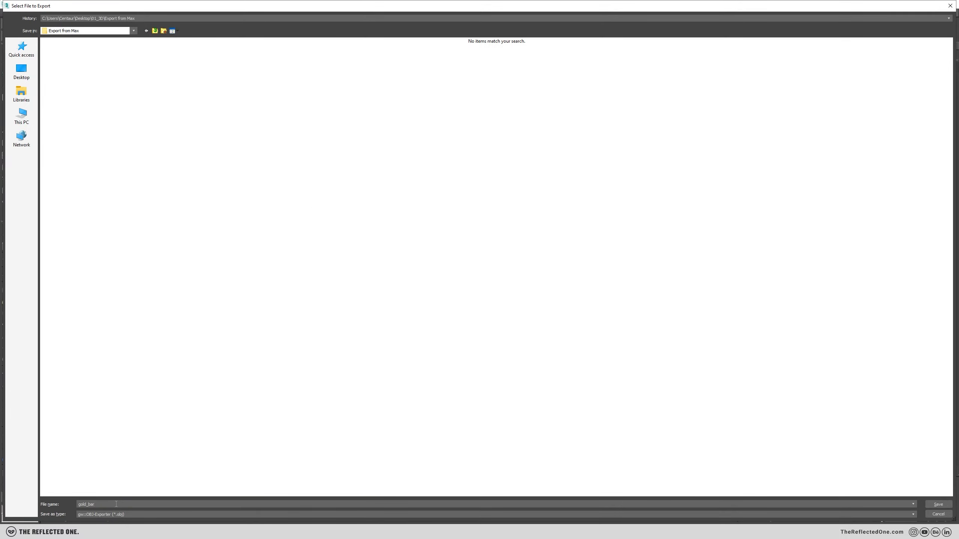
click(109, 514)
click(107, 489)
click(937, 504)
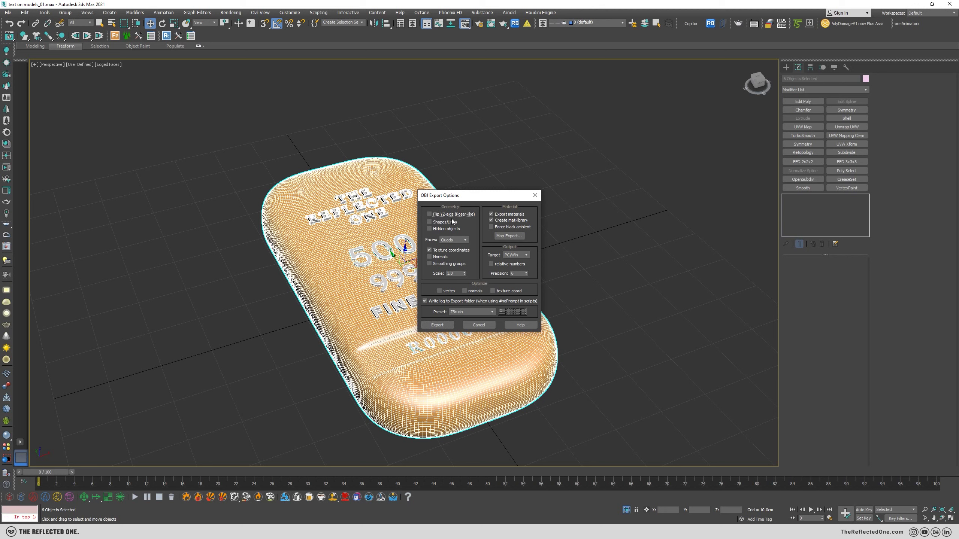
Step: Turn off the material library creation in the OBJ options, and run the export with quad faces and the ZBrush preset
click(501, 221)
click(448, 322)
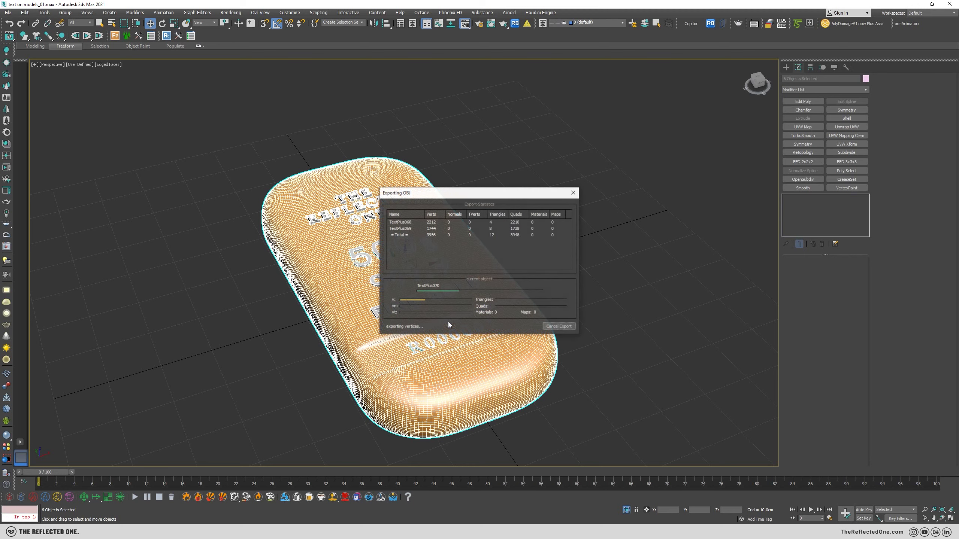
click(555, 325)
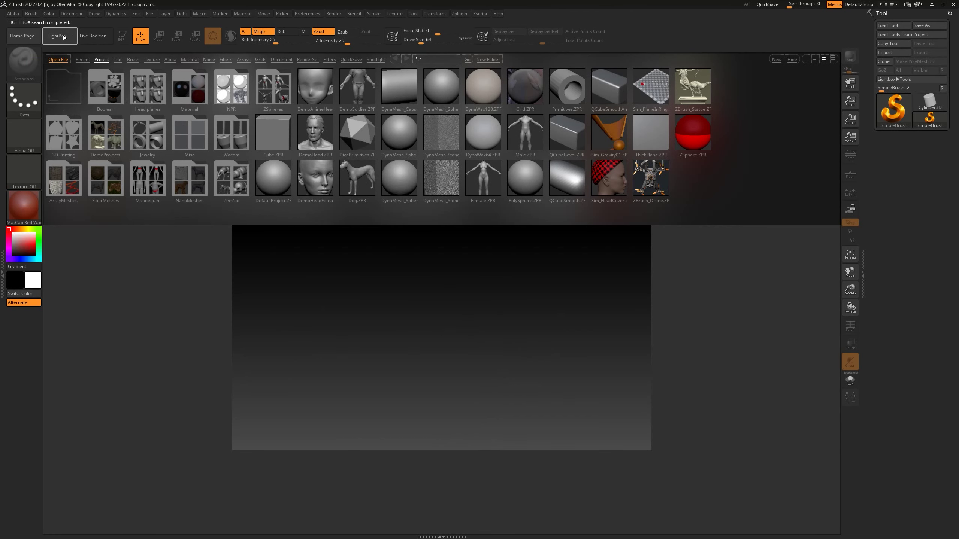
Step: Switch to ZBrush, hide LightBox, scribble test strokes on the canvas and clear them
click(63, 35)
mouse_move(377, 226)
mouse_down()
mouse_move(415, 283)
mouse_move(393, 364)
mouse_move(257, 389)
mouse_move(336, 185)
mouse_move(287, 159)
mouse_move(614, 155)
mouse_move(618, 194)
mouse_up()
key(ctrl+n)
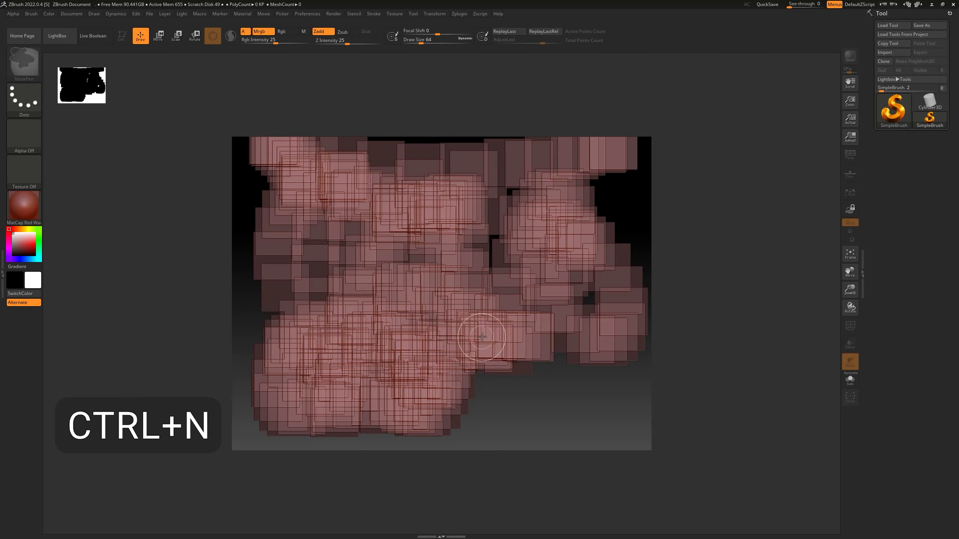
key(ctrl+n)
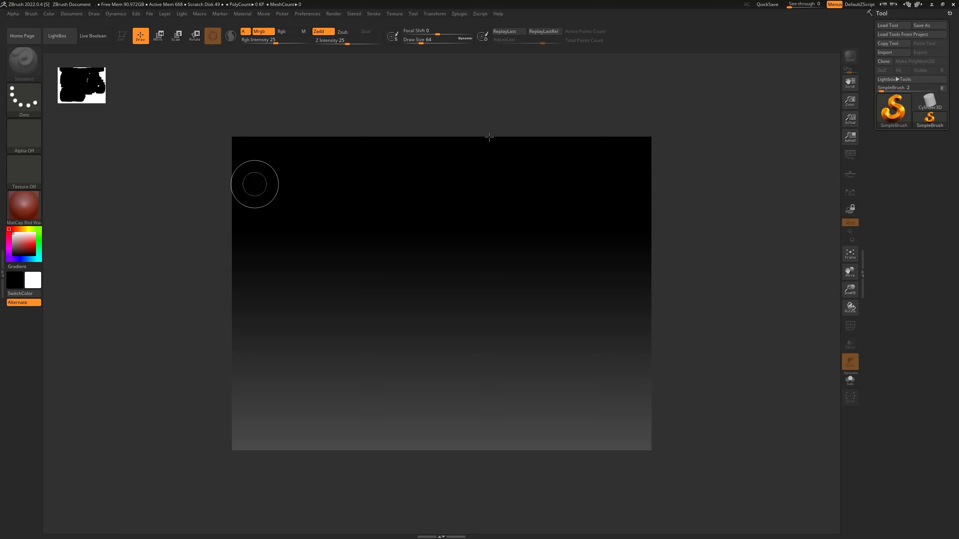
Step: Create a new document fitted to the window size without saving the old one, and clear a test stroke from it
click(72, 14)
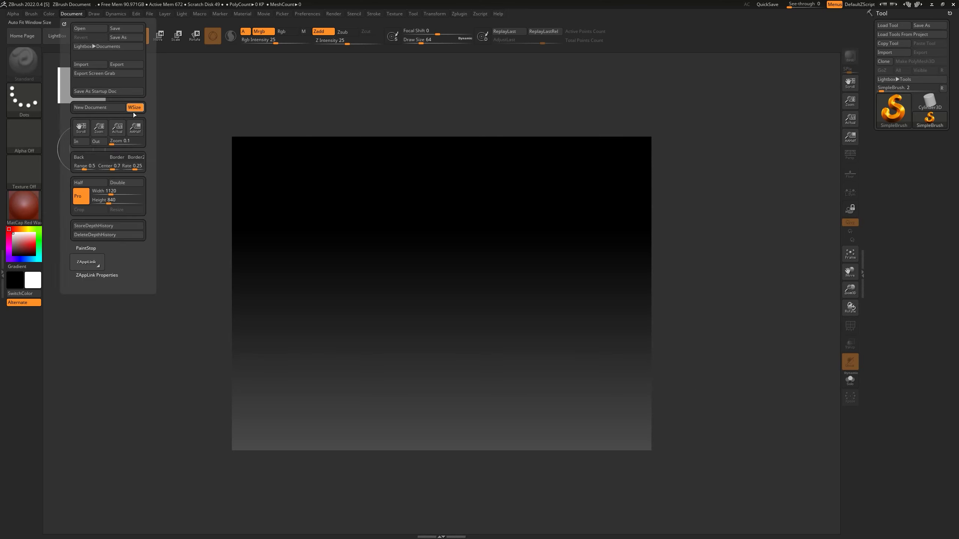
click(101, 108)
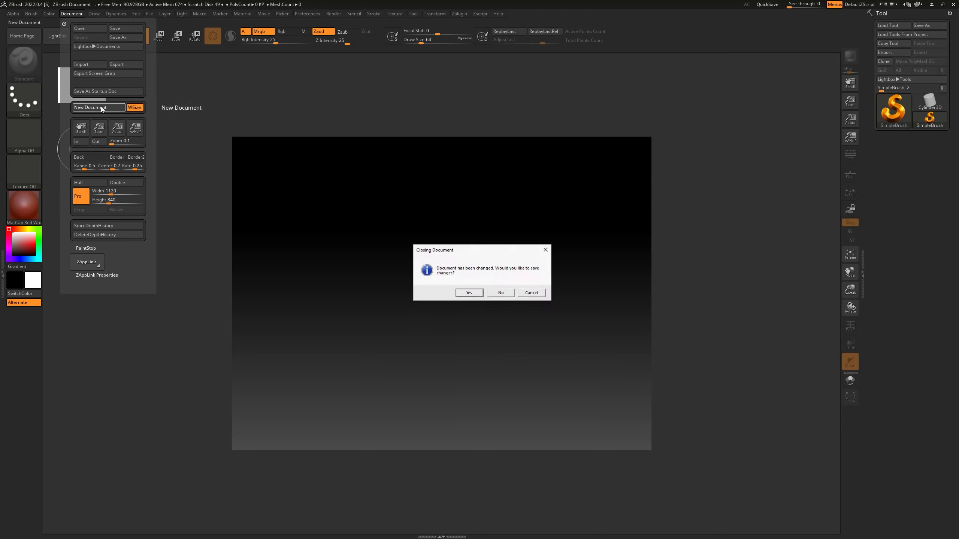
click(500, 293)
mouse_move(332, 183)
mouse_down()
mouse_move(753, 199)
mouse_move(627, 284)
mouse_move(395, 384)
mouse_move(411, 385)
mouse_up()
key(ctrl+n)
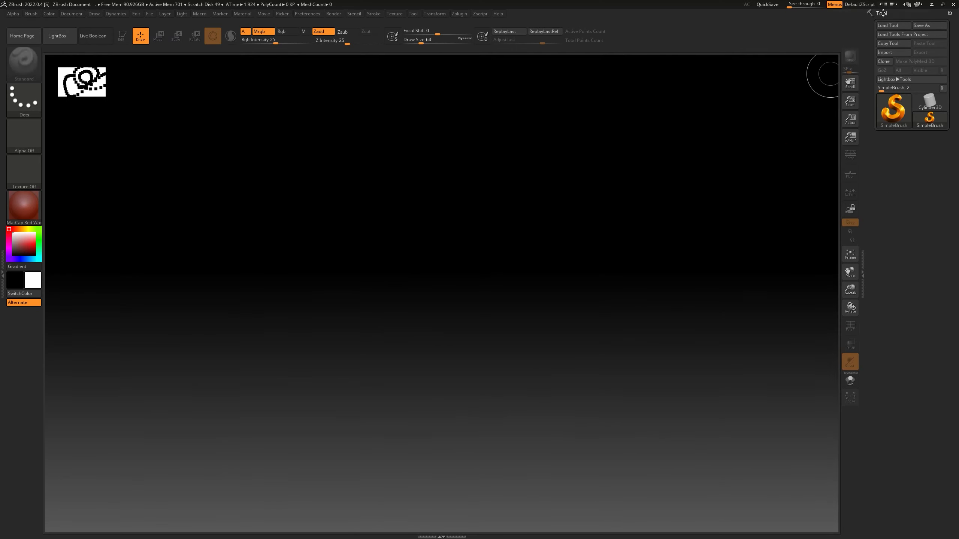
Step: Import the gold_bar OBJ as a tool and draw it upright on the canvas
click(894, 53)
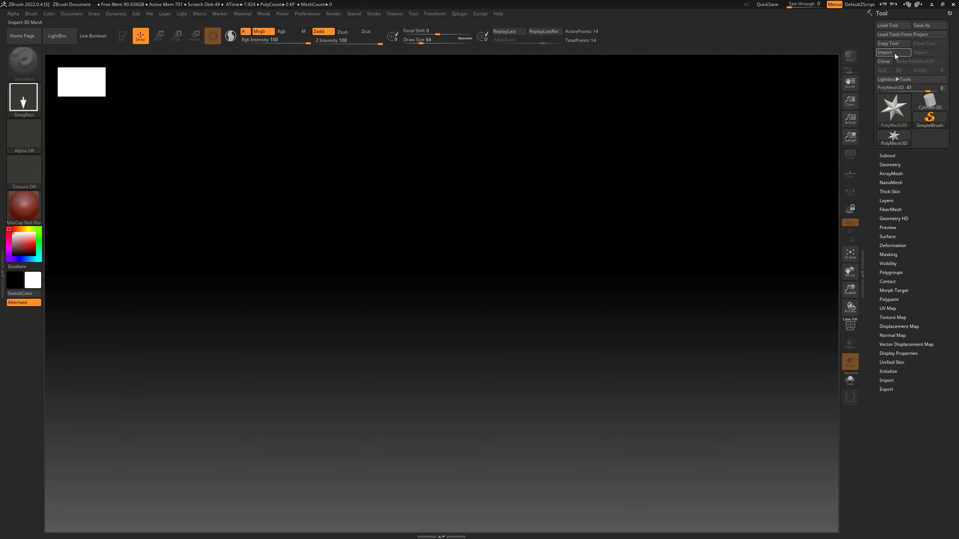
double_click(343, 127)
mouse_move(425, 225)
mouse_down()
mouse_move(453, 325)
mouse_move(452, 443)
mouse_move(463, 485)
mouse_move(459, 440)
mouse_move(464, 483)
mouse_move(484, 413)
mouse_move(487, 436)
mouse_move(558, 427)
mouse_move(547, 445)
mouse_move(635, 398)
mouse_move(539, 453)
mouse_move(428, 411)
mouse_move(472, 472)
mouse_move(430, 481)
mouse_up()
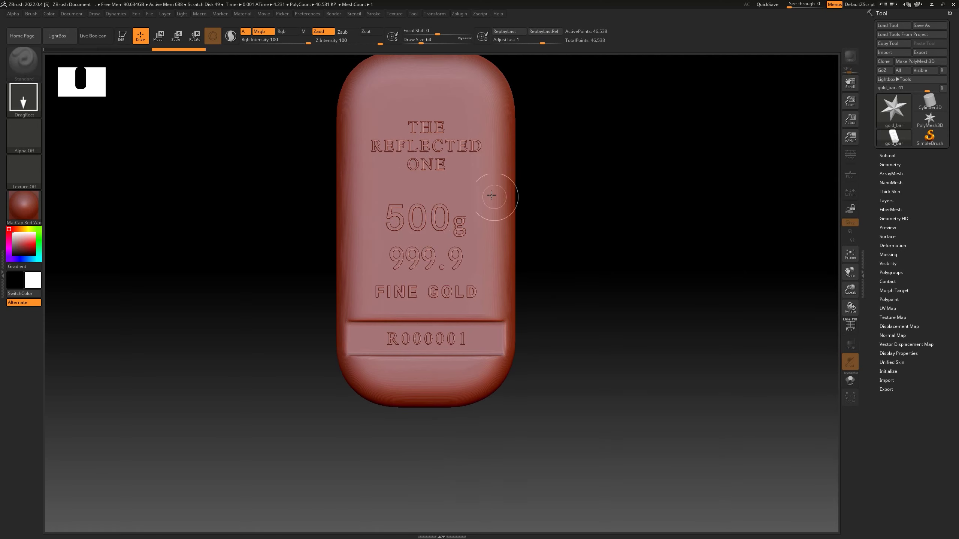
Step: Draw five more differently rotated copies of the gold bar around the first one
drag(554, 151, 519, 368)
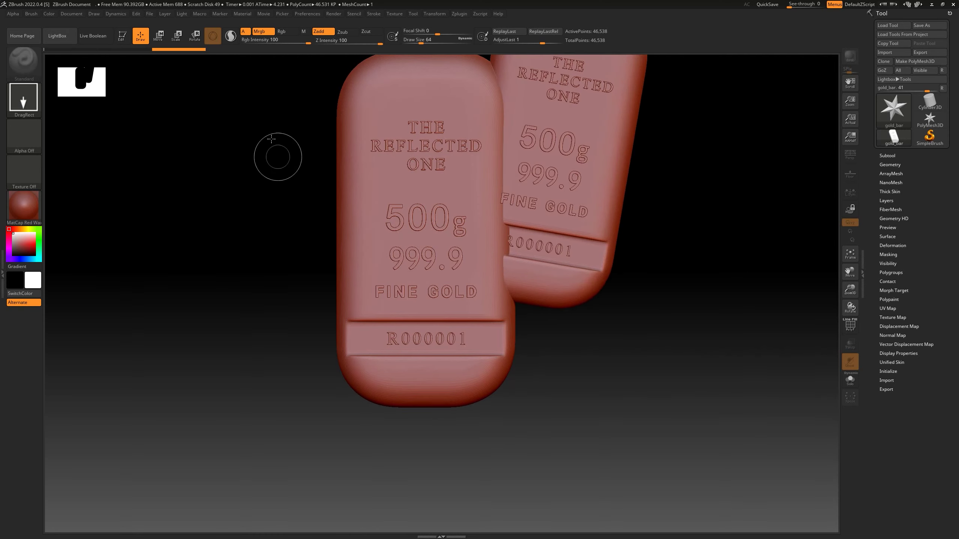
drag(272, 140, 414, 350)
drag(214, 437, 521, 246)
drag(624, 198, 597, 411)
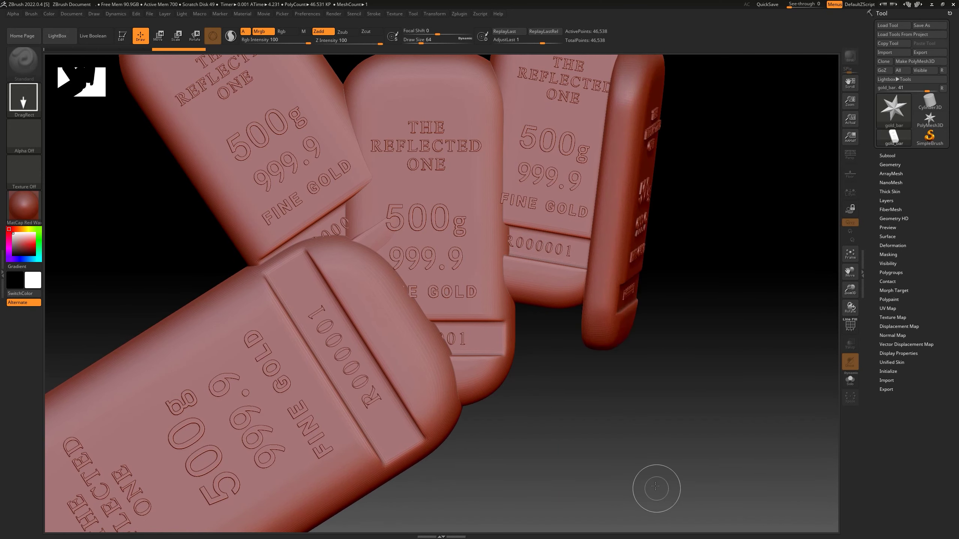
drag(655, 488, 623, 431)
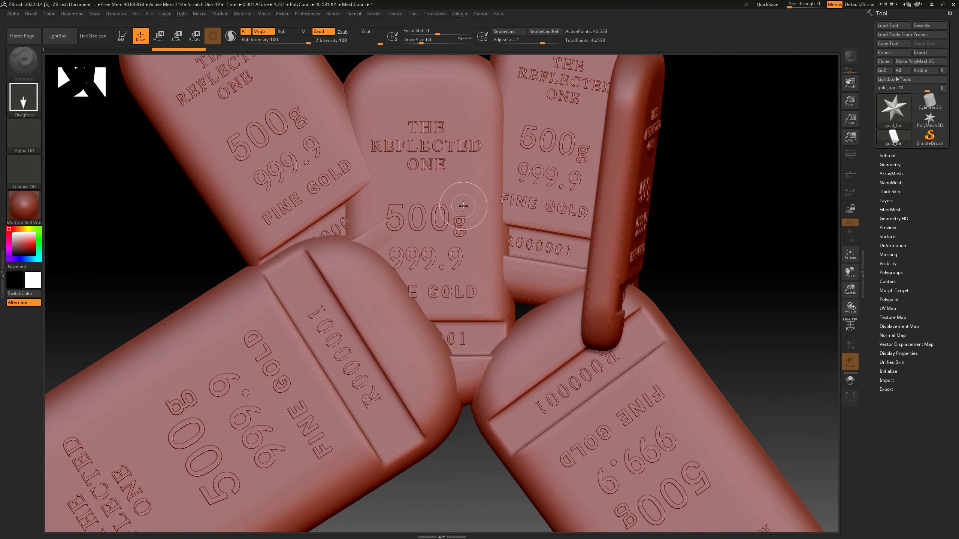
Step: Clear the canvas, draw a single upright gold bar in its middle and turn on Edit mode
key(ctrl)
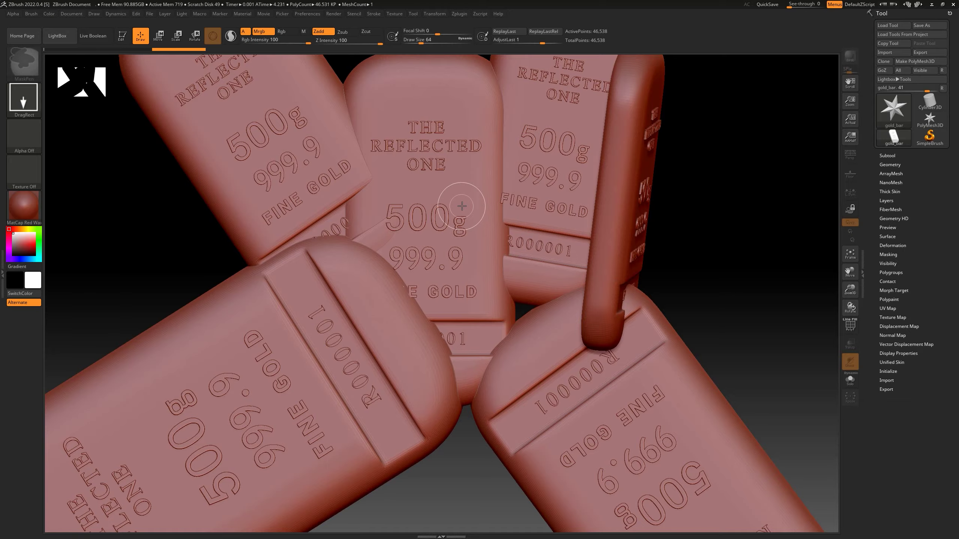
key(ctrl+n)
drag(432, 244, 438, 475)
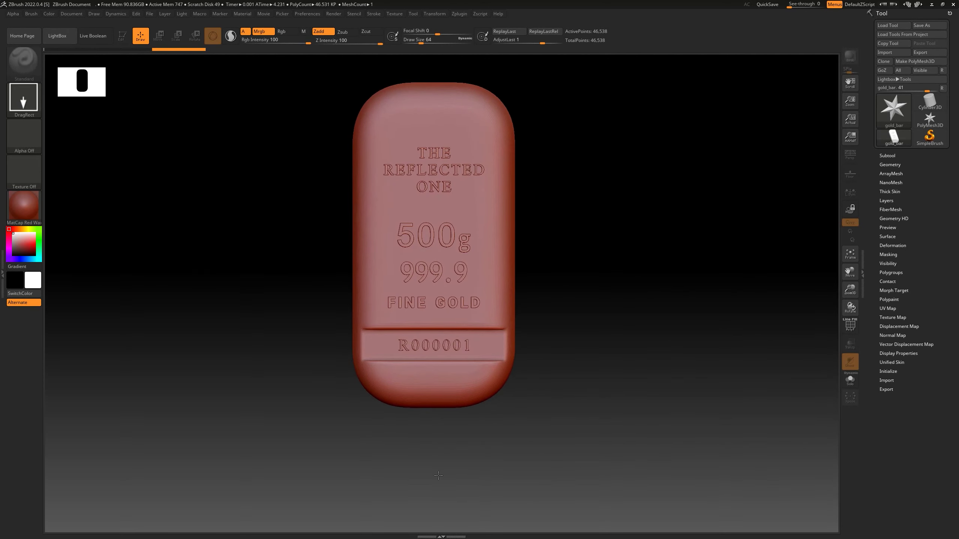
click(122, 36)
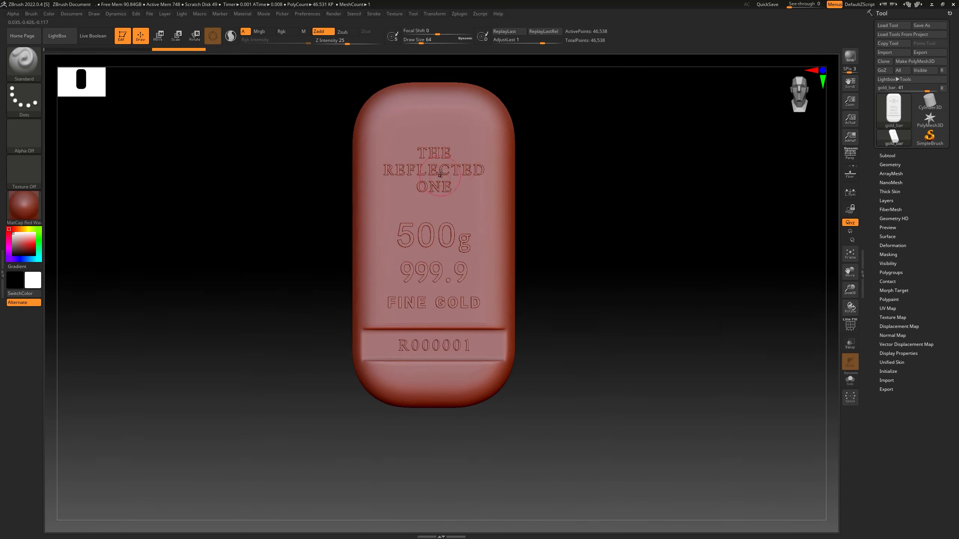
Step: Sculpt a test stroke down the lettered front of the gold bar and undo it
drag(419, 155, 437, 303)
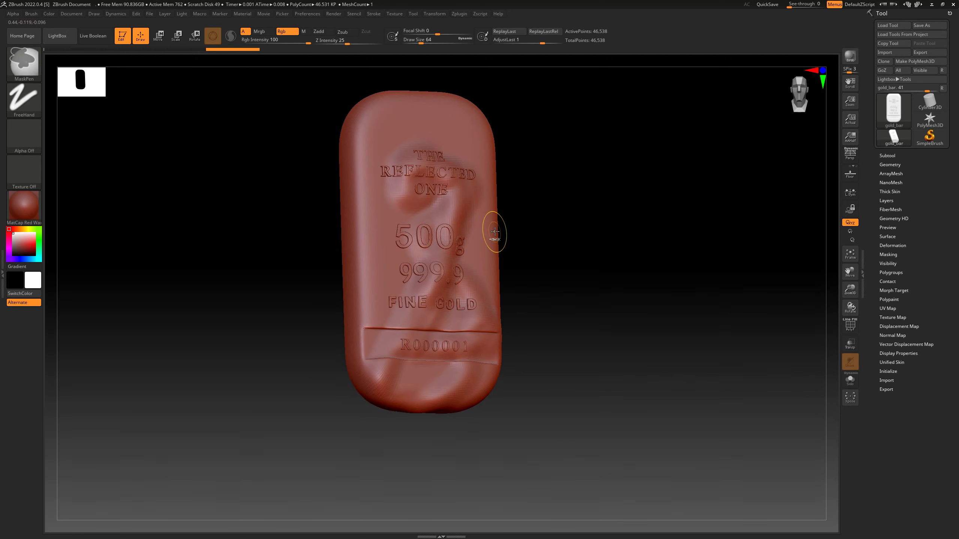
key(ctrl+z)
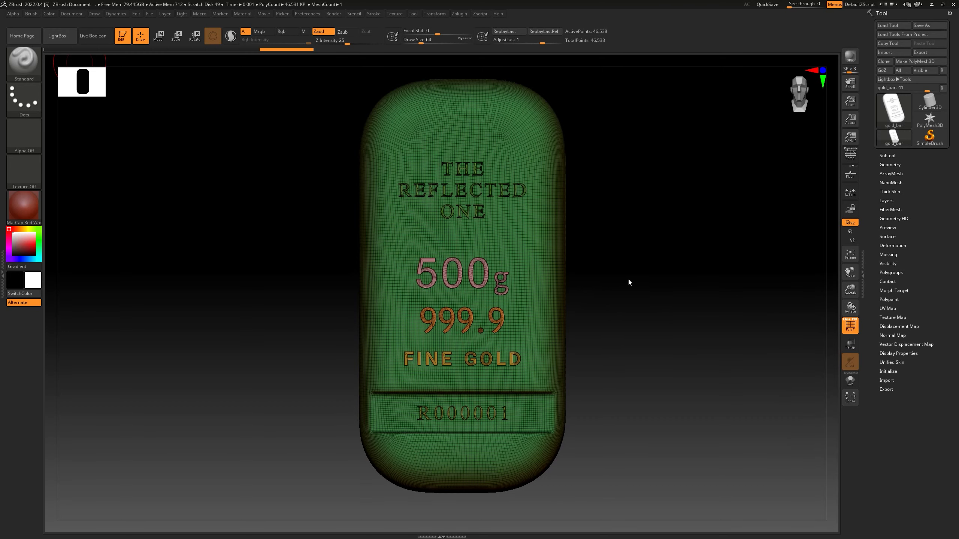
Step: Examine the bar's wireframe and polygroup colours, from the whole front to a close-up of the 500g lettering
drag(662, 278, 616, 254)
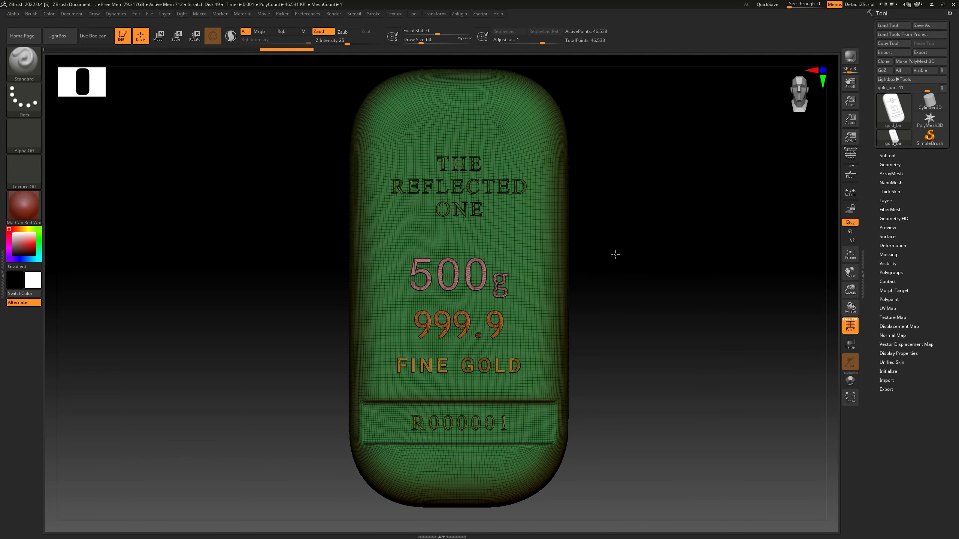
alt+drag(615, 254, 596, 269)
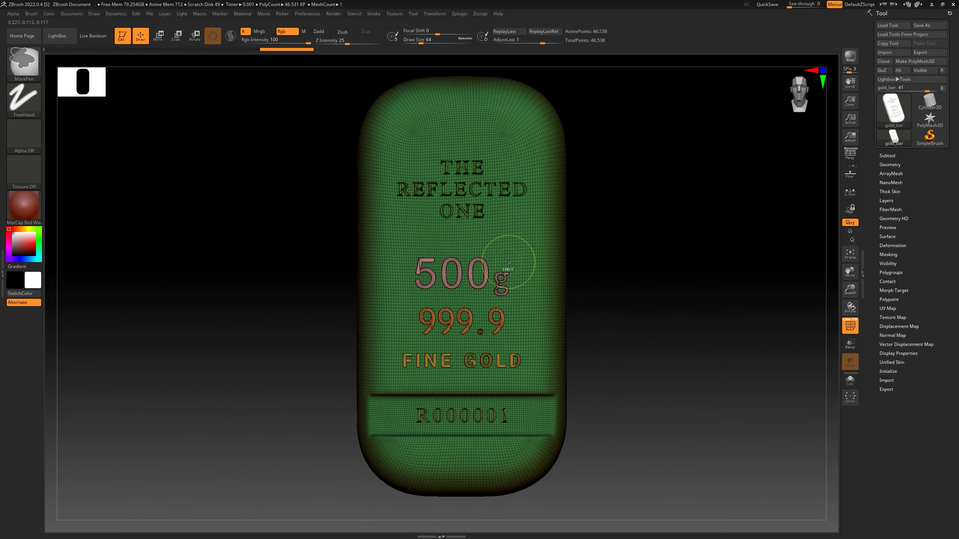
mouse_move(509, 262)
ctrl+right_down()
mouse_move(512, 344)
mouse_move(513, 277)
mouse_move(595, 246)
ctrl+right_up()
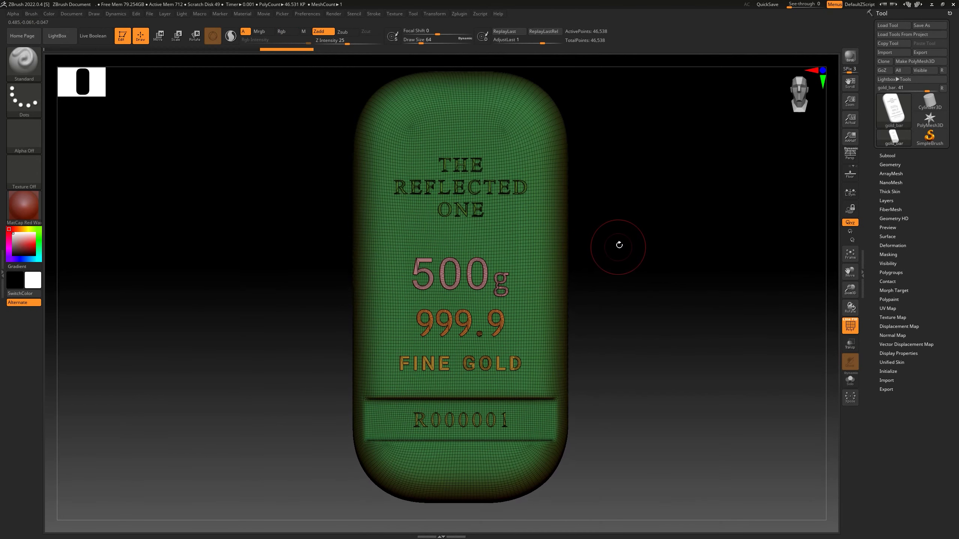
alt+right_drag(625, 243, 664, 249)
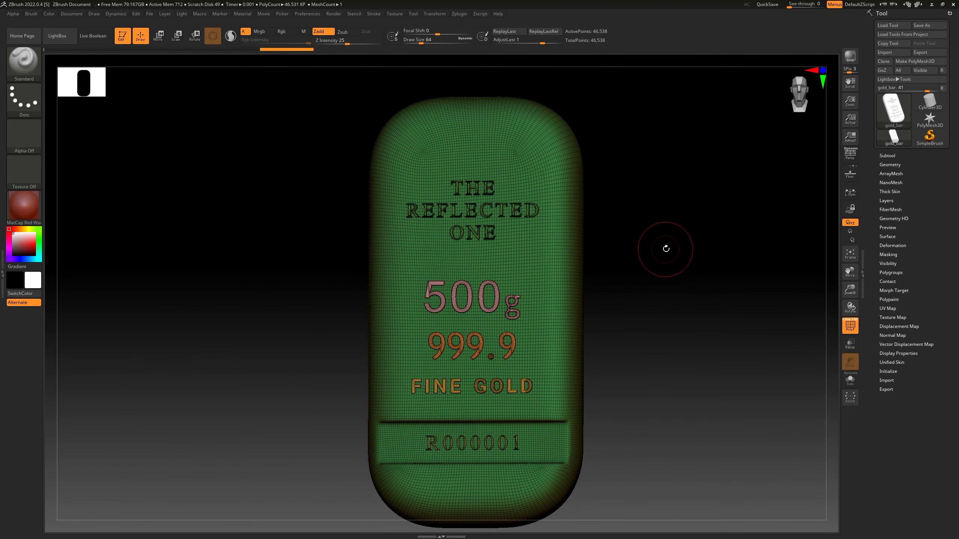
mouse_move(665, 249)
alt+mouse_down()
mouse_move(631, 250)
mouse_move(673, 243)
alt+mouse_up()
mouse_move(629, 238)
ctrl+right_down()
mouse_move(687, 244)
mouse_move(566, 246)
mouse_move(652, 259)
mouse_move(547, 265)
ctrl+right_up()
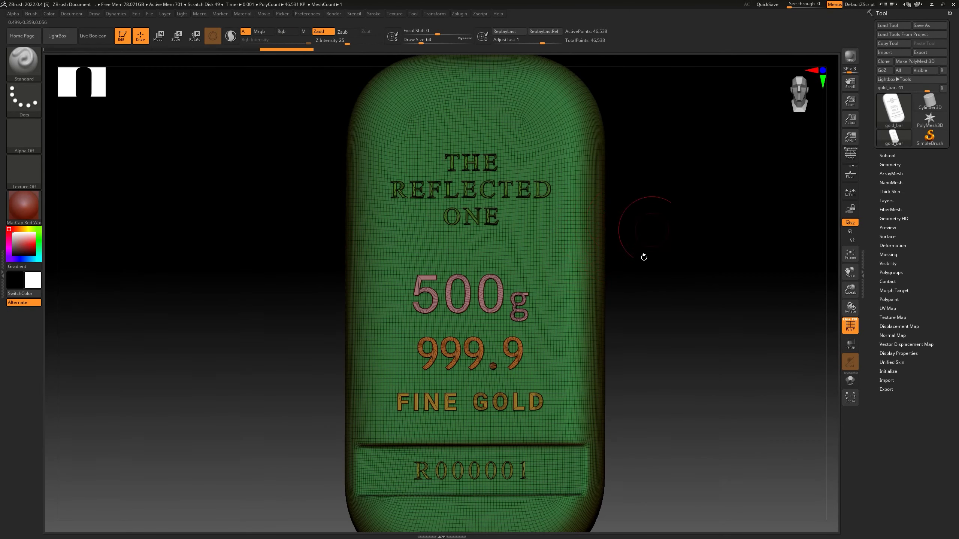
right_drag(468, 283, 495, 305)
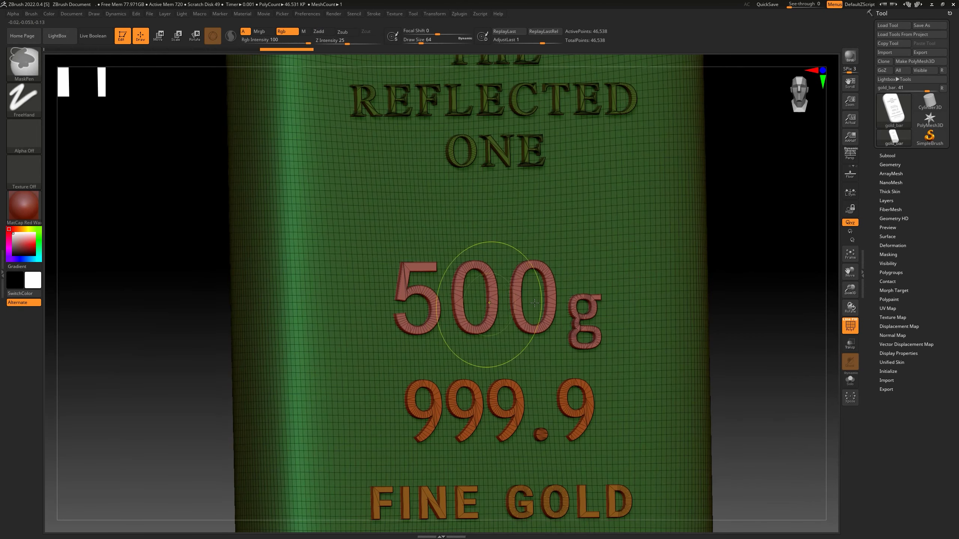
Step: Compare the bar with the polyframe off, with polygroup fill only, and with fill and lines together
click(855, 330)
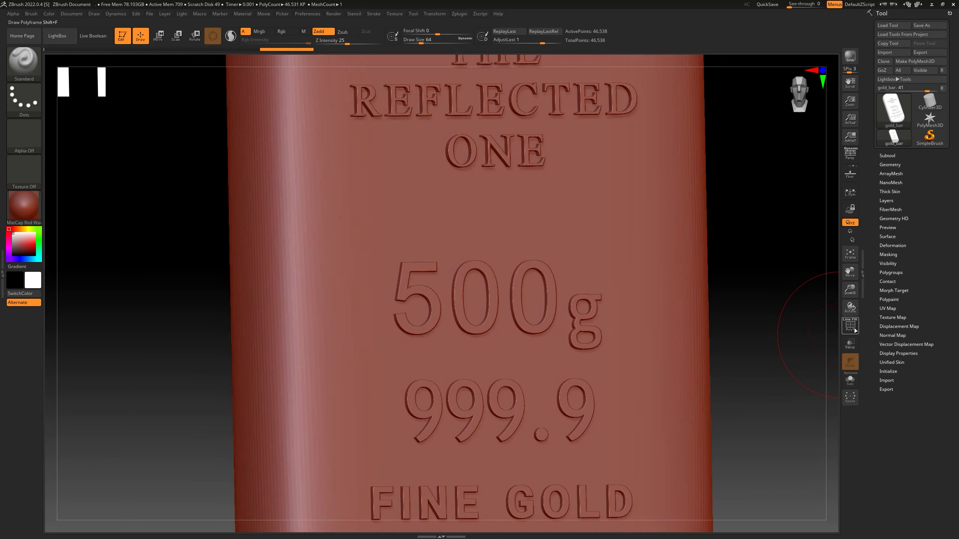
click(856, 330)
click(855, 330)
click(855, 330)
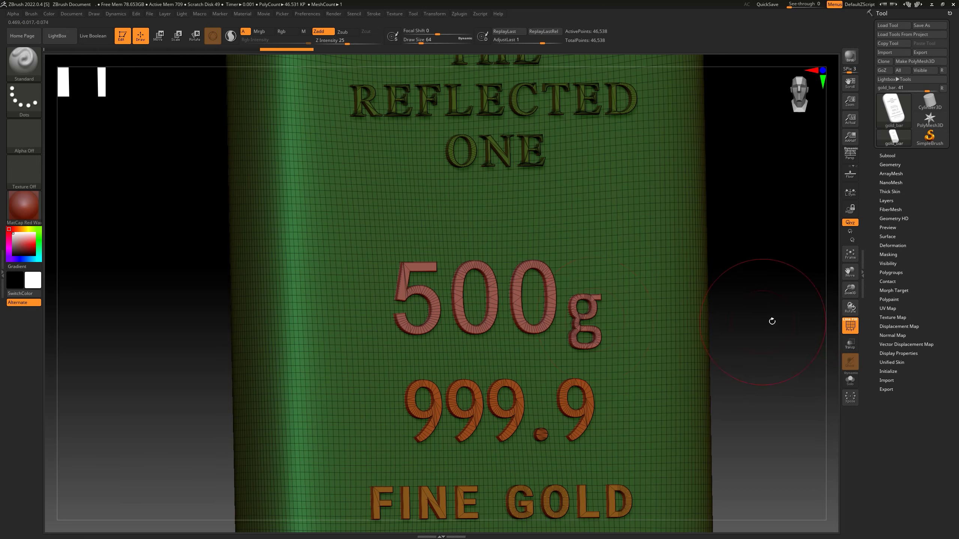
click(848, 320)
click(849, 320)
click(849, 320)
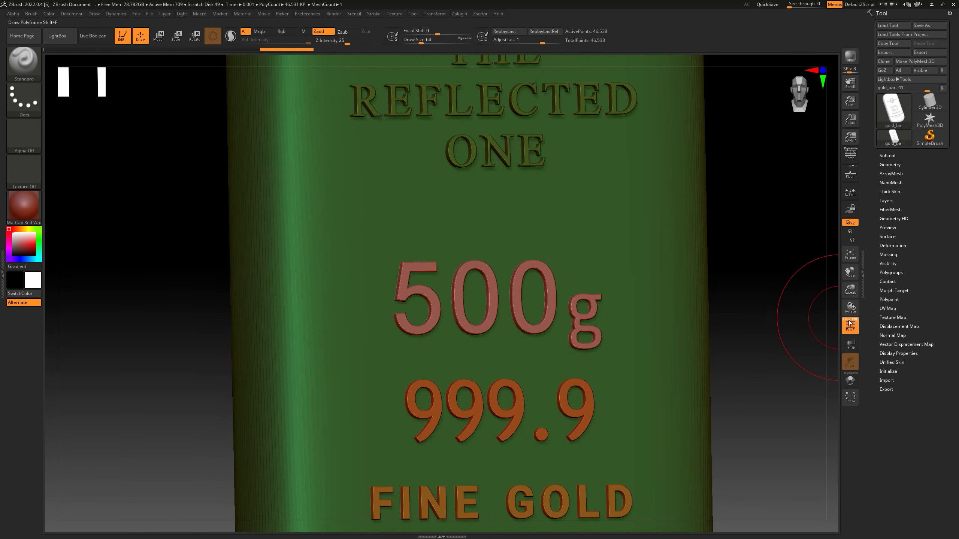
click(849, 320)
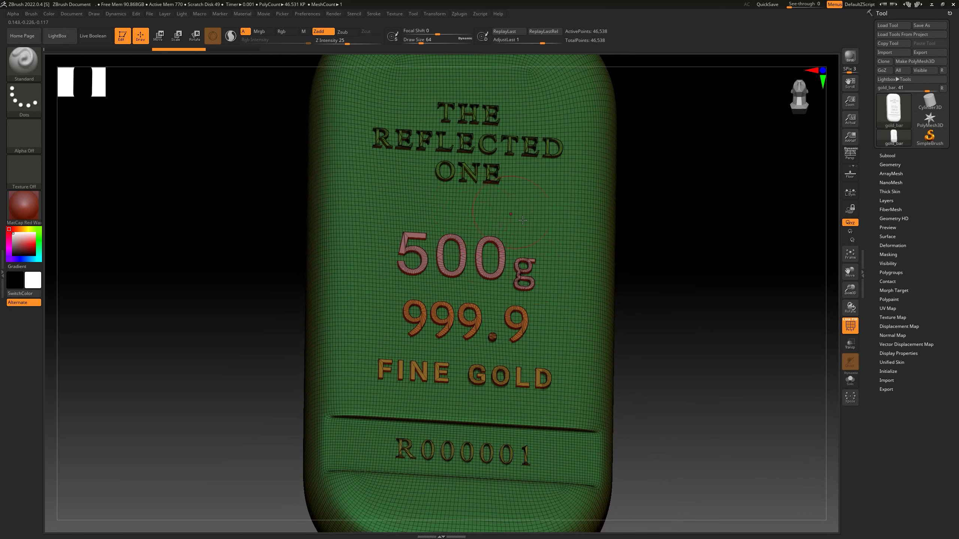
Step: Try DynaMesh at resolution 128 on the gold bar, examine the REFLECTED ONE lettering and undo the remesh
right_drag(529, 205, 476, 225)
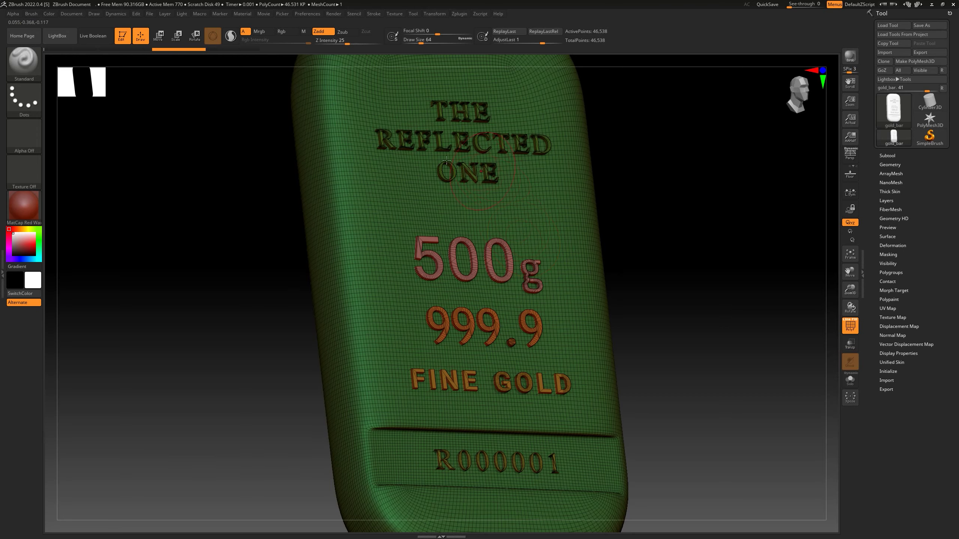
ctrl+right_drag(447, 160, 443, 265)
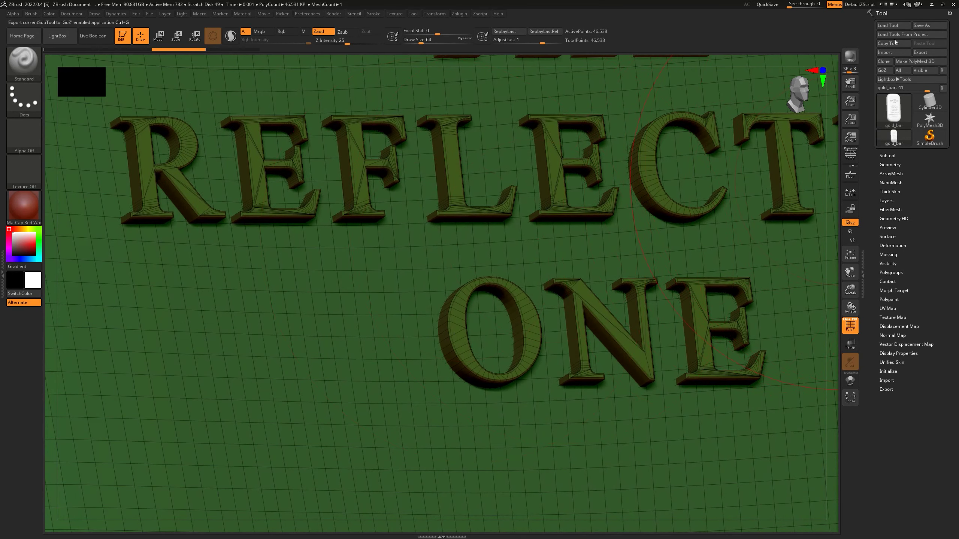
click(890, 165)
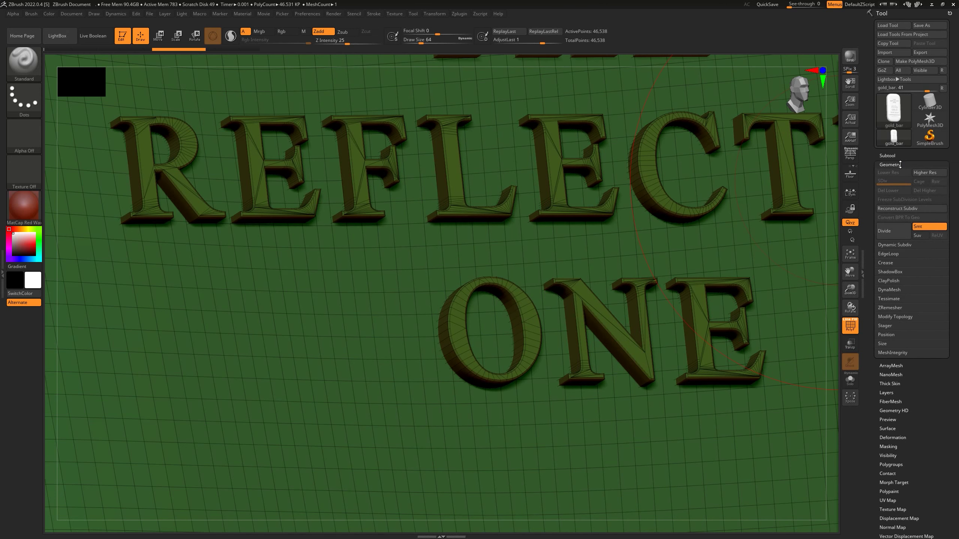
click(889, 290)
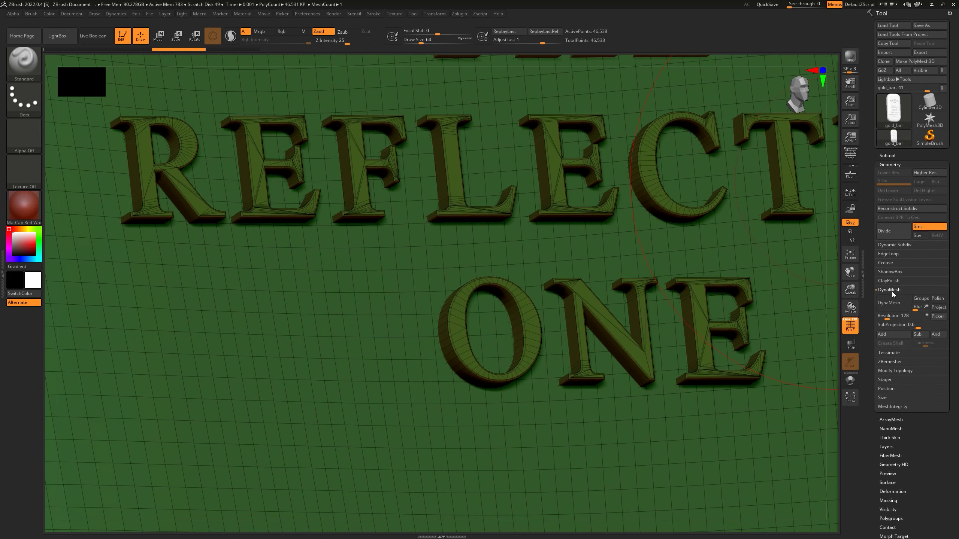
click(892, 306)
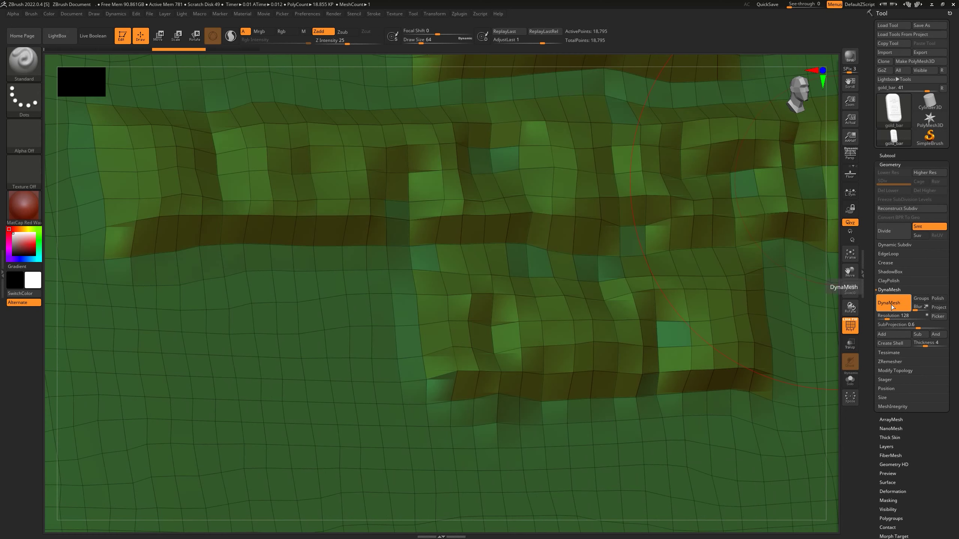
ctrl+right_drag(489, 242, 483, 155)
mouse_move(559, 378)
alt+right_down()
mouse_move(476, 253)
mouse_move(500, 317)
mouse_move(561, 246)
alt+right_up()
mouse_move(560, 245)
ctrl+right_down()
mouse_move(568, 326)
mouse_move(468, 185)
mouse_move(483, 333)
mouse_move(445, 286)
mouse_move(469, 293)
ctrl+right_up()
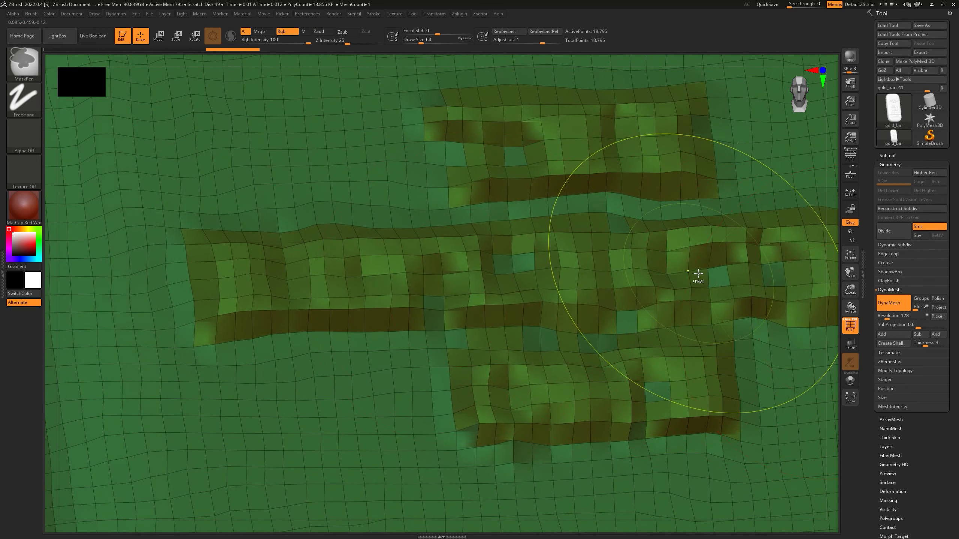
key(ctrl+z)
Step: Remesh the gold bar with DynaMesh at a resolution of 1400
click(898, 318)
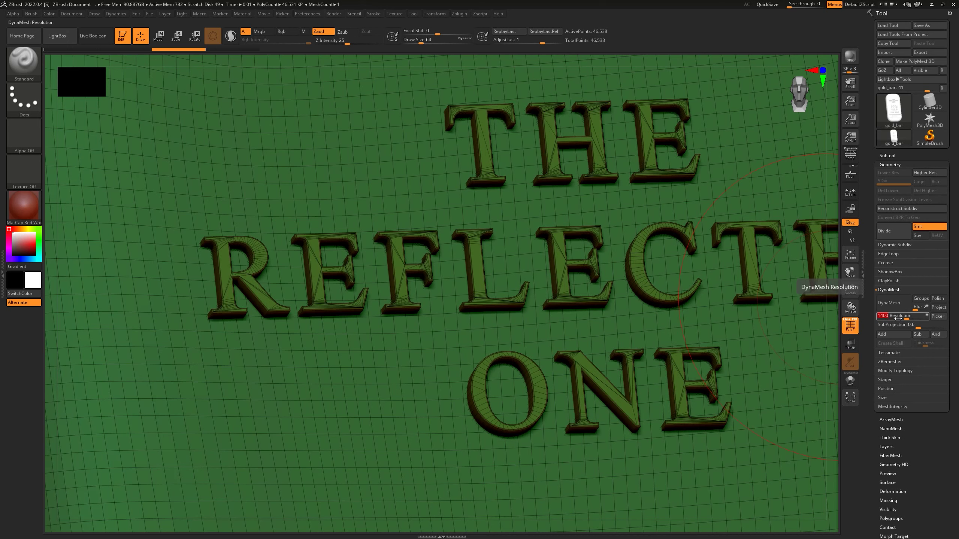
key(Return)
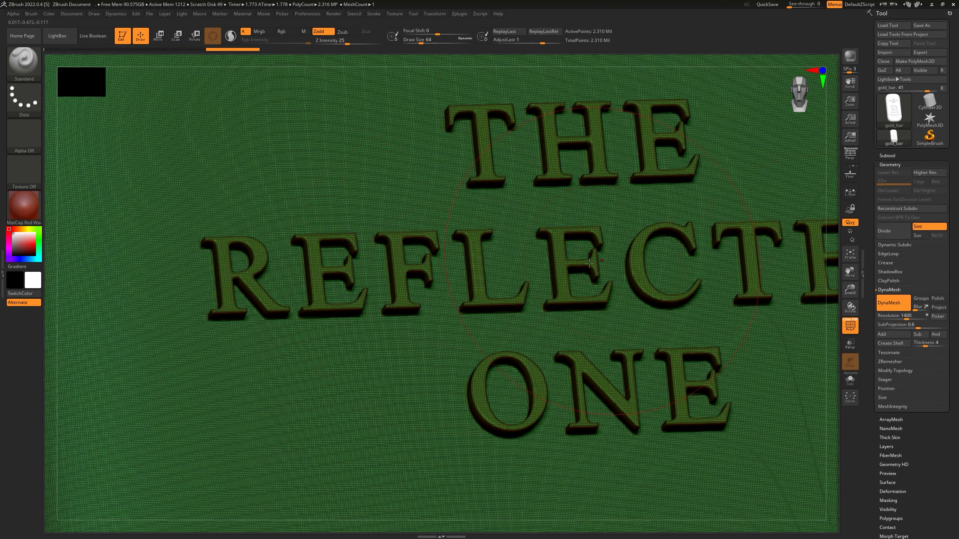
ctrl+right_drag(554, 253, 551, 222)
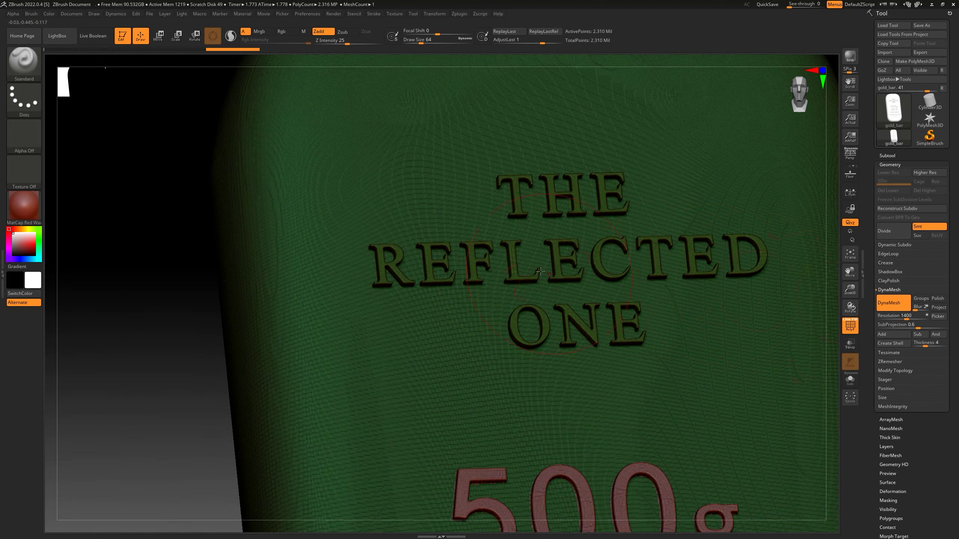
Step: Sculpt a bulge across the THE REFLECTED ONE lettering, re-apply DynaMesh to it, and undo back to the unsculpted remesh
mouse_move(517, 268)
mouse_down()
mouse_move(565, 266)
mouse_move(503, 299)
mouse_up()
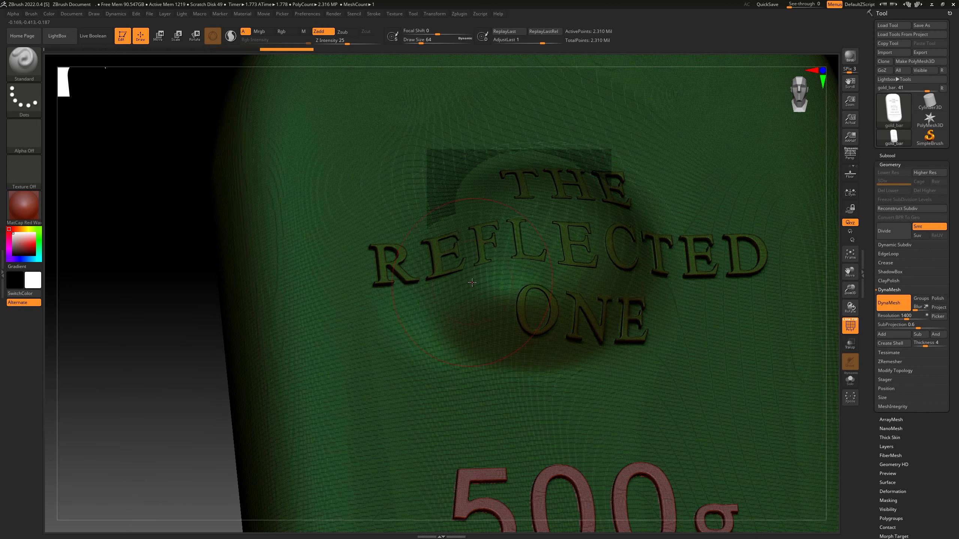
key(ctrl)
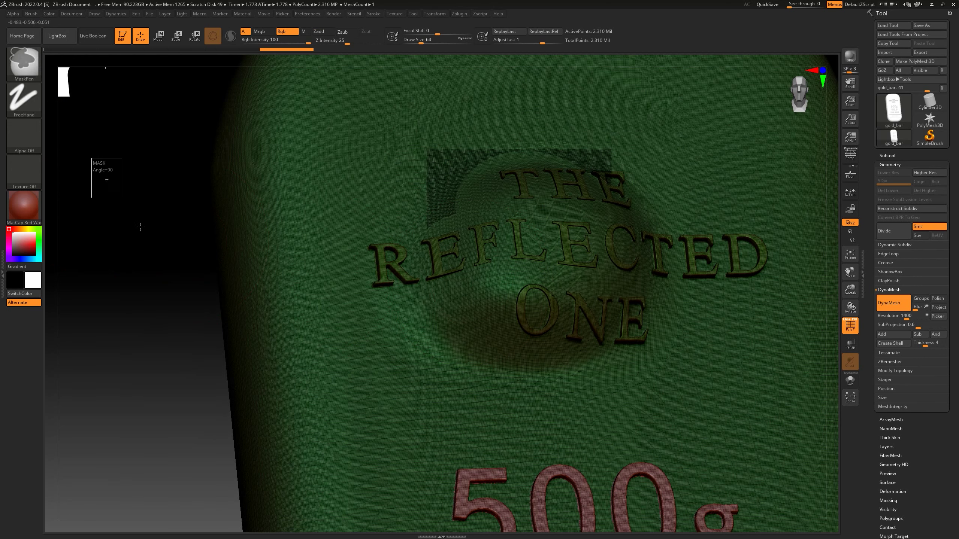
ctrl+drag(140, 226, 158, 250)
key(ctrl+z)
mouse_move(540, 266)
right_down()
mouse_move(491, 275)
mouse_move(541, 278)
right_up()
click(894, 305)
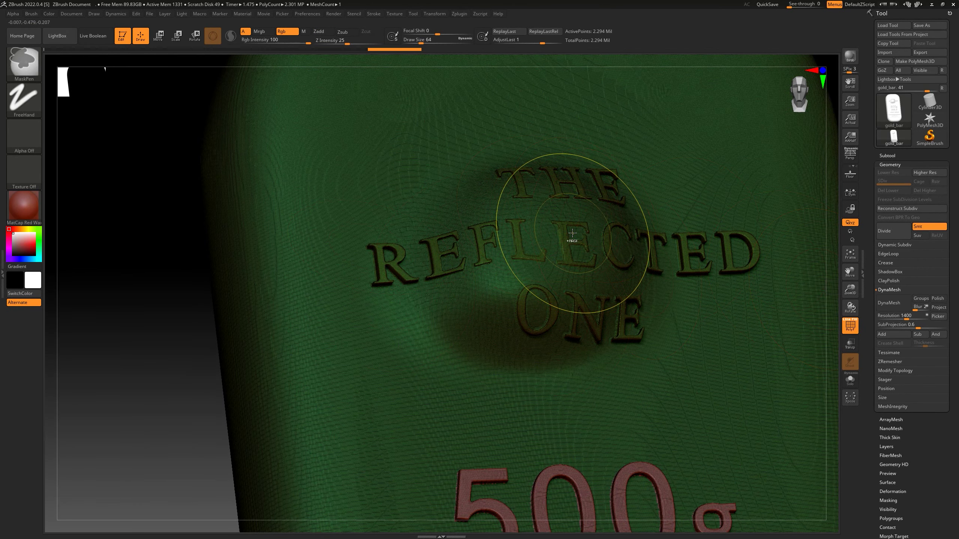
key(ctrl+z)
key(ctrl+z)
key(ctrl+z)
key(ctrl+z)
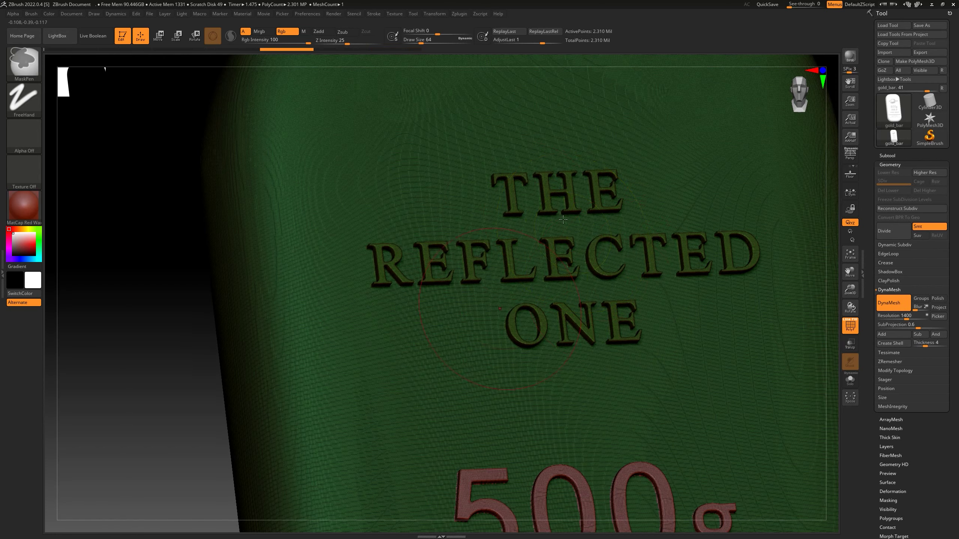
Step: Try the Polish deformation on the remeshed bar, inspect the letters REFL and undo the polish
mouse_move(579, 274)
right_down()
mouse_move(538, 266)
mouse_move(583, 264)
mouse_move(522, 205)
mouse_move(469, 202)
right_up()
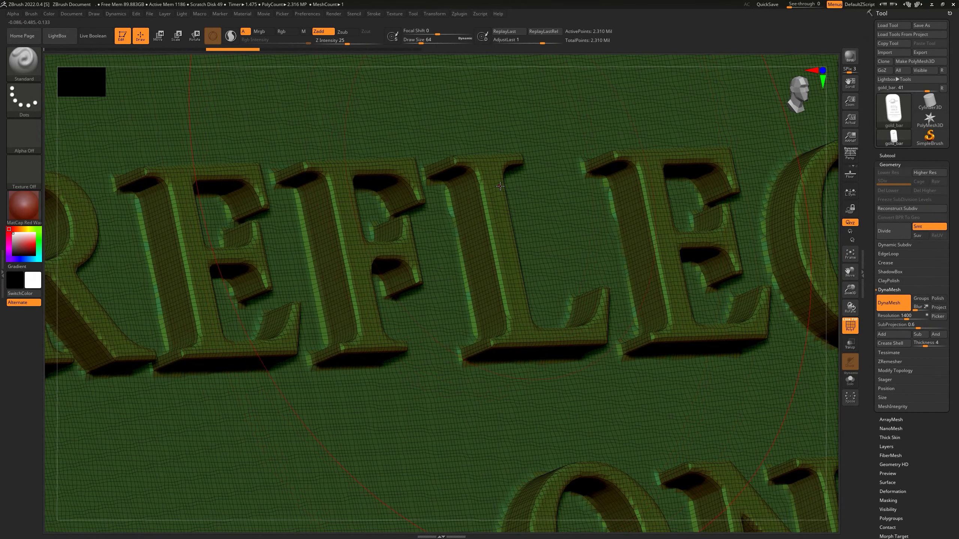
ctrl+right_drag(386, 392, 346, 308)
mouse_move(345, 304)
alt+right_down()
mouse_move(449, 298)
mouse_move(412, 202)
mouse_move(348, 180)
mouse_move(381, 272)
mouse_move(422, 145)
mouse_move(425, 338)
mouse_move(525, 342)
mouse_move(516, 367)
mouse_move(463, 257)
mouse_move(452, 283)
mouse_move(427, 214)
mouse_move(470, 298)
mouse_move(604, 313)
mouse_move(887, 389)
mouse_move(939, 414)
alt+right_up()
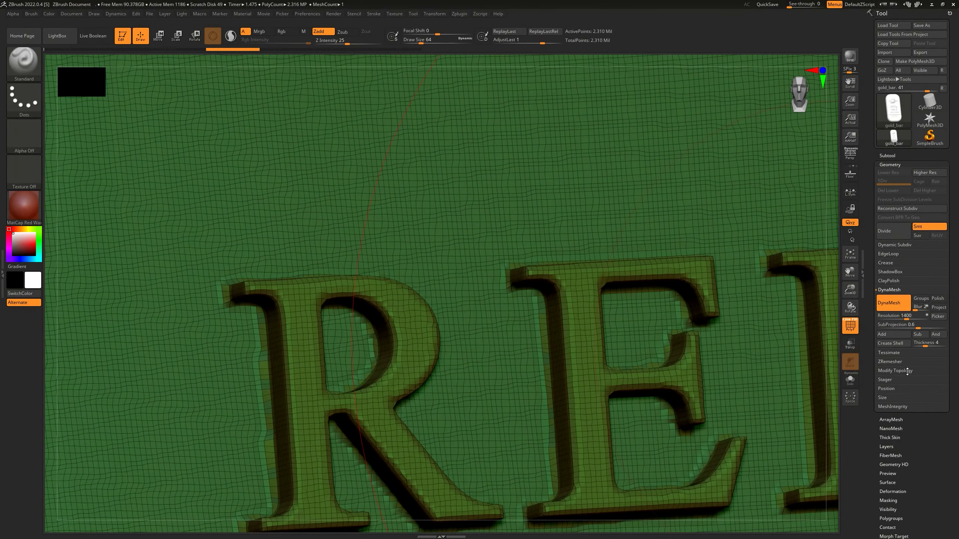
click(894, 491)
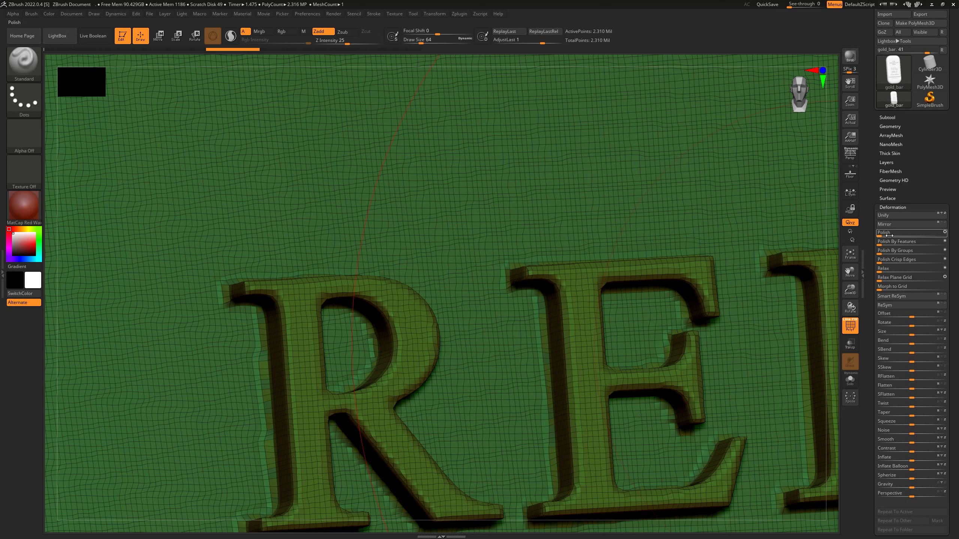
drag(884, 236, 896, 236)
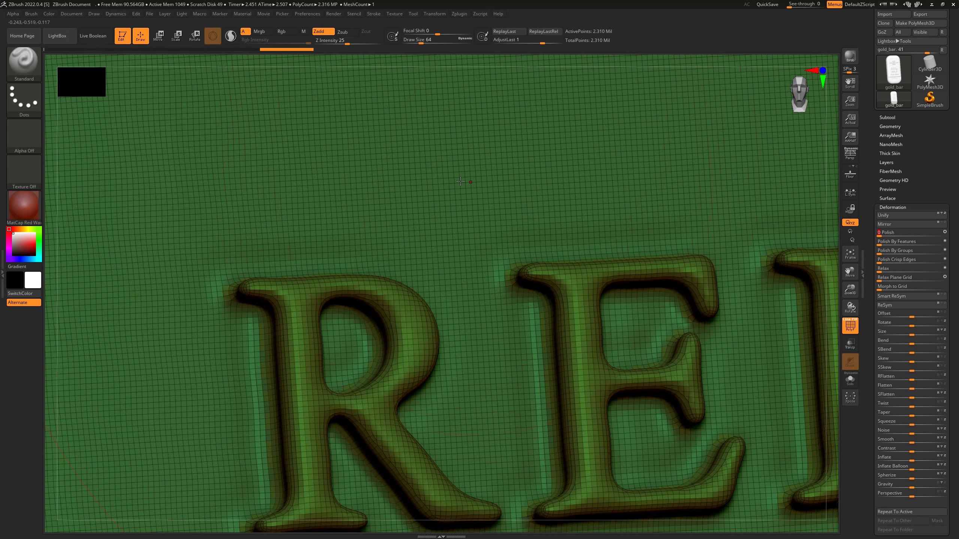
mouse_move(497, 302)
ctrl+right_down()
mouse_move(496, 278)
mouse_move(456, 243)
mouse_move(498, 256)
mouse_move(508, 277)
ctrl+right_up()
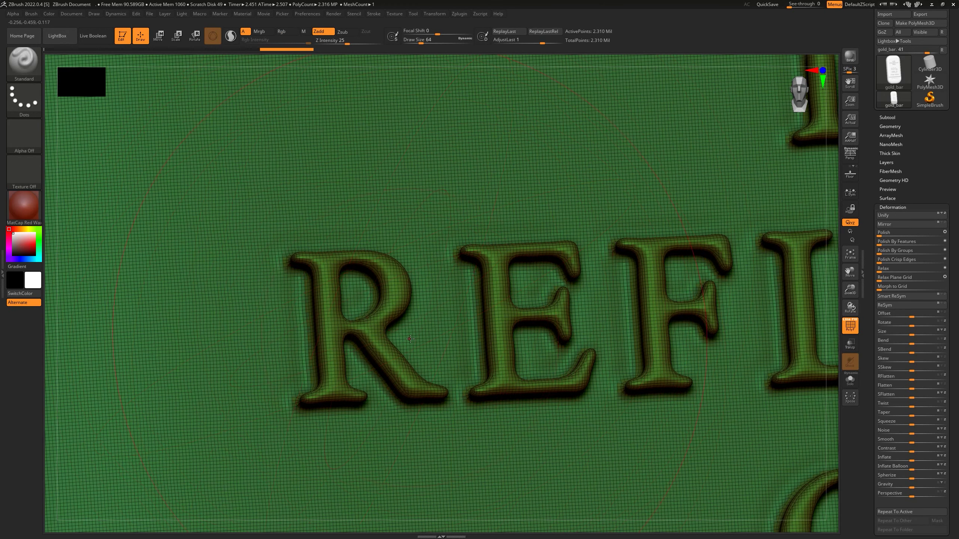
key(ctrl+z)
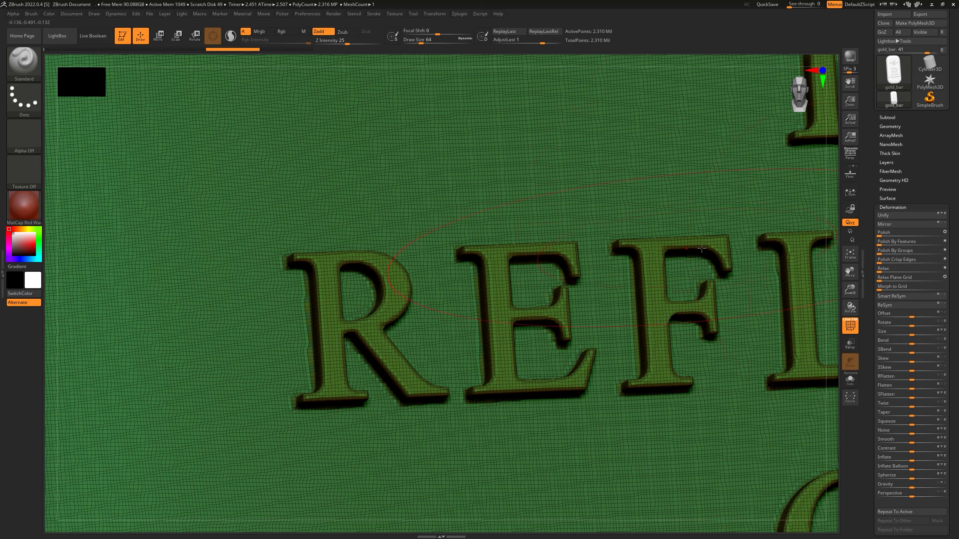
Step: Apply a Polish Crisp Edges deformation of about 21 to the bar and check the lettering with the polyframe off and on
drag(884, 264, 886, 263)
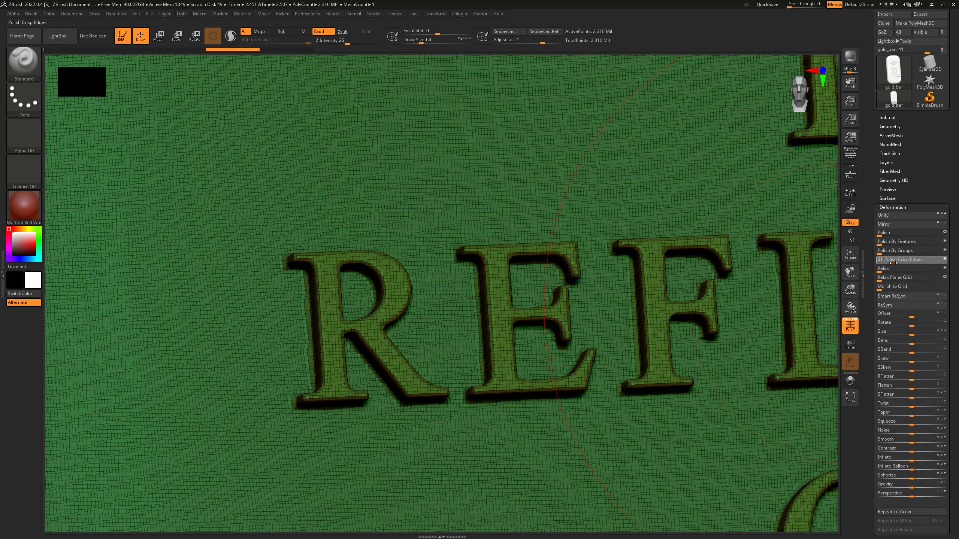
drag(893, 263, 893, 262)
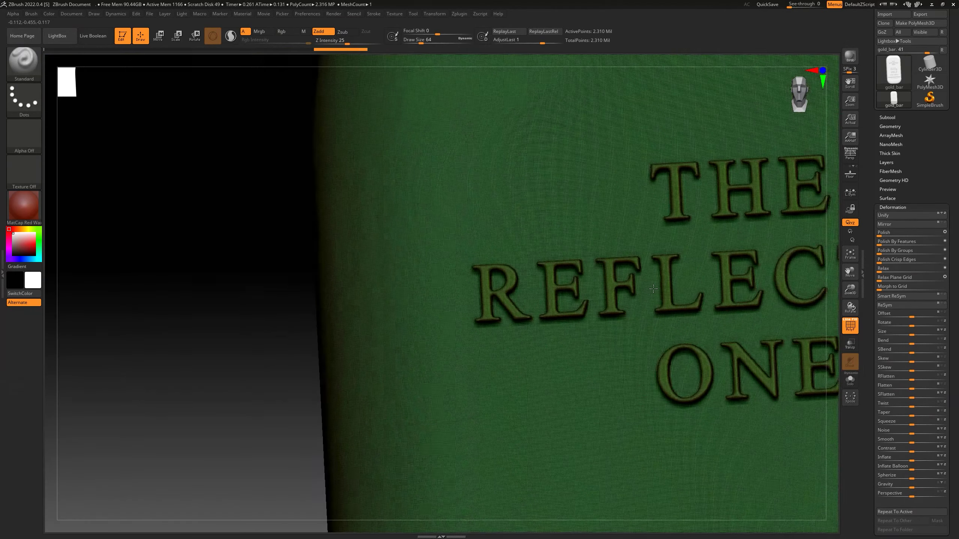
ctrl+right_drag(673, 289, 513, 304)
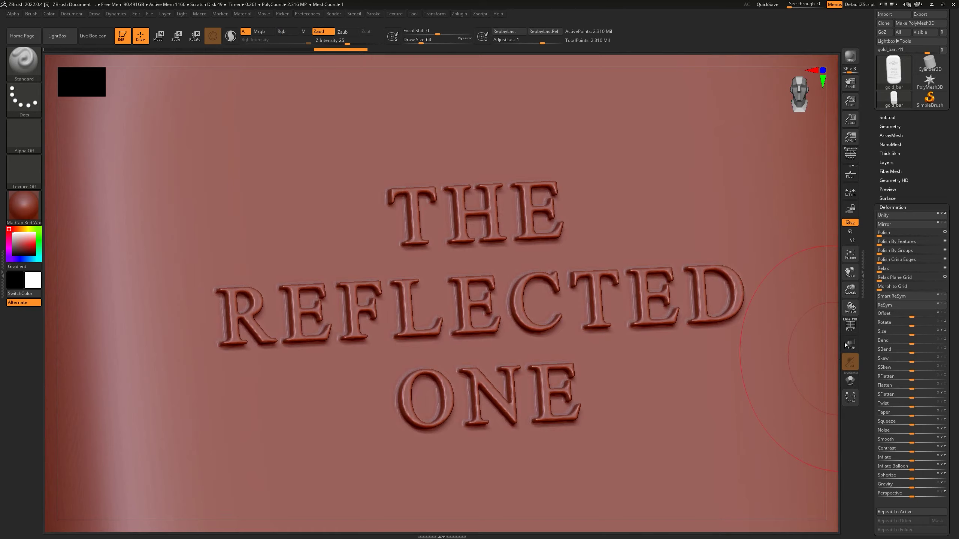
click(850, 325)
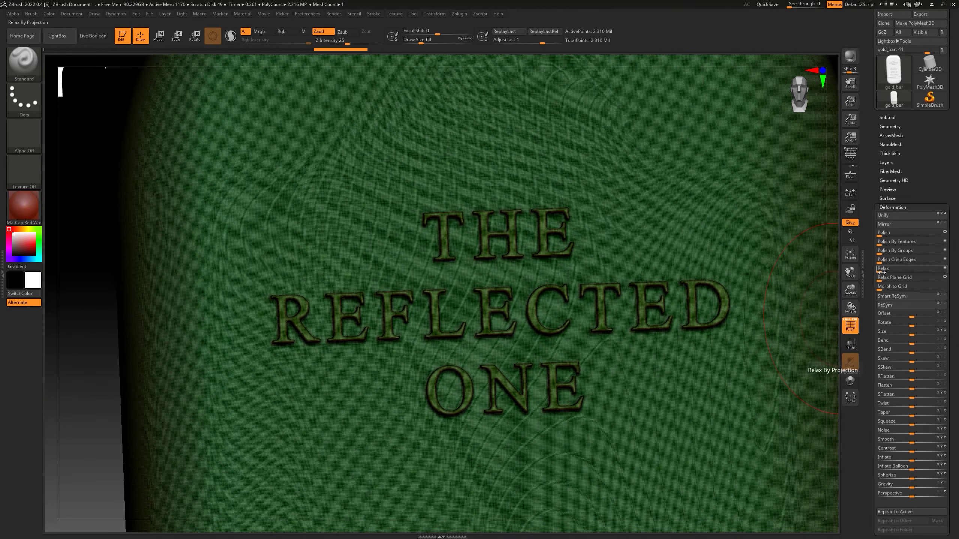
Step: Apply a light Relax deformation to the gold bar and check the surface around the THE REFLECTED ONE lettering
drag(880, 268, 887, 272)
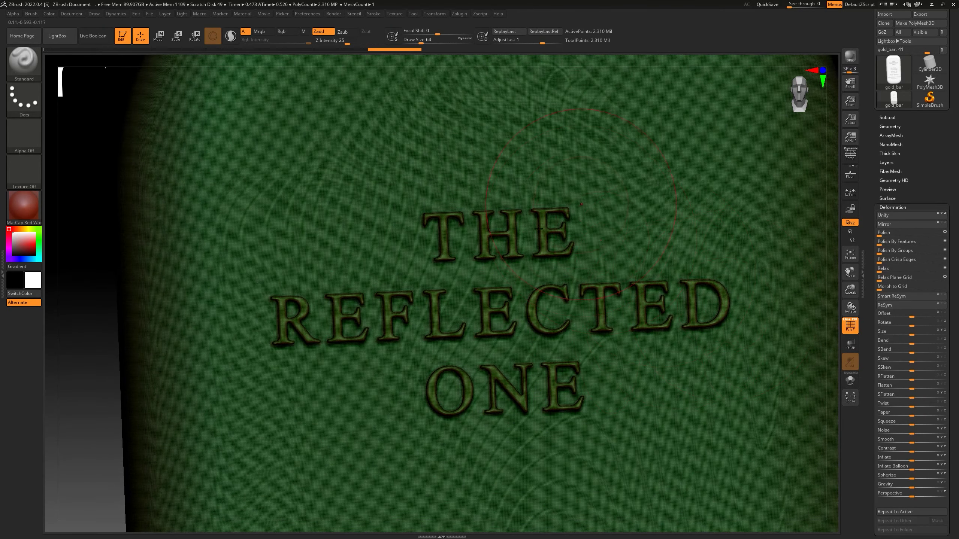
click(850, 325)
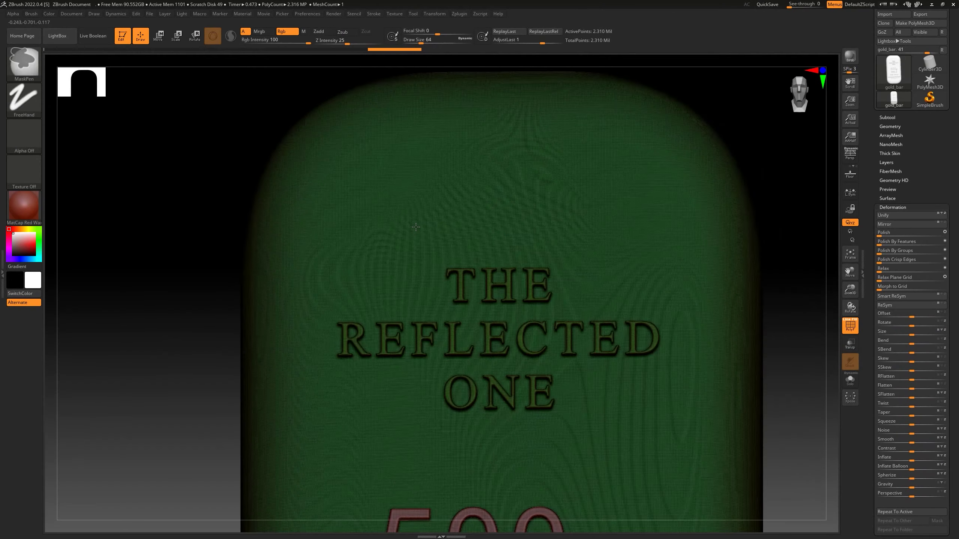
key(ctrl)
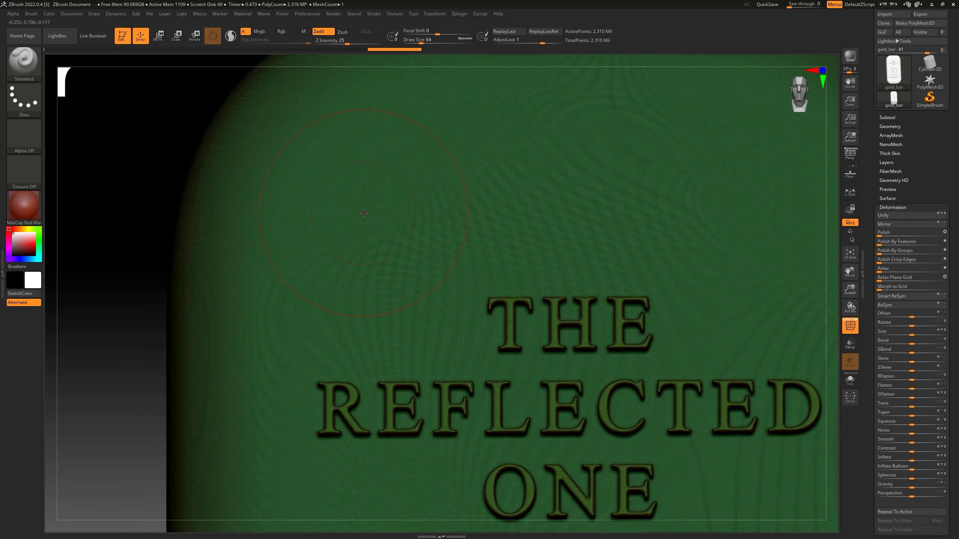
Step: Choose the ClayBuildup brush and try a sculpted clay stroke on the bar's surface above THE
key(b)
key(b)
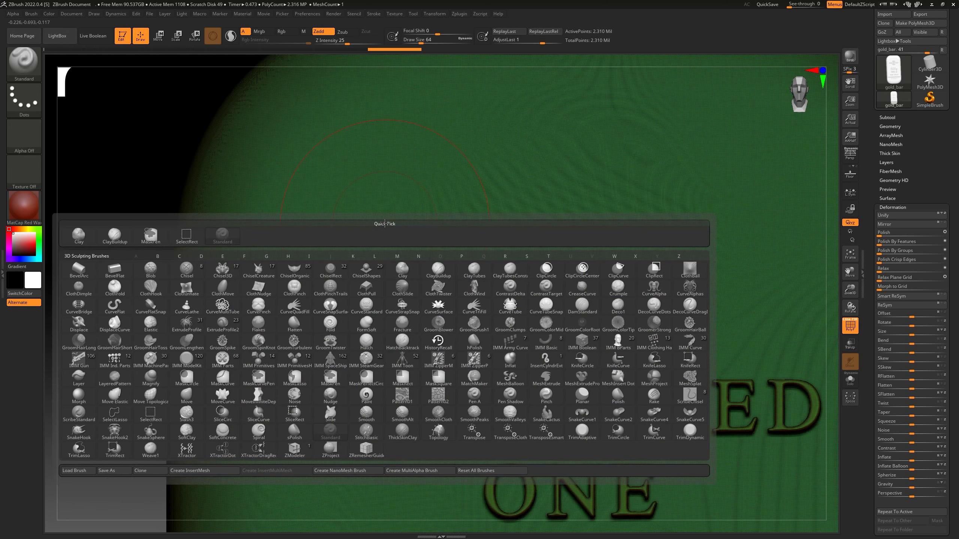
key(c)
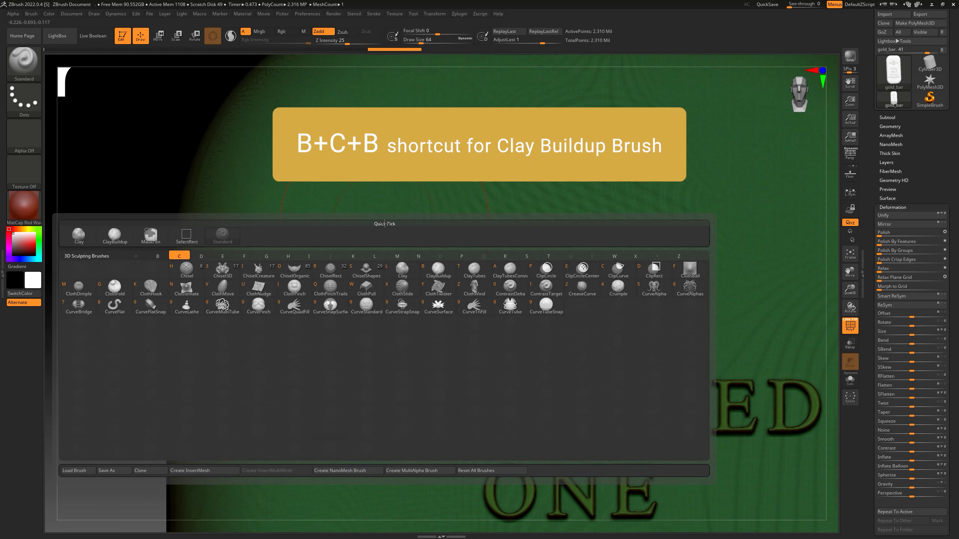
key(b)
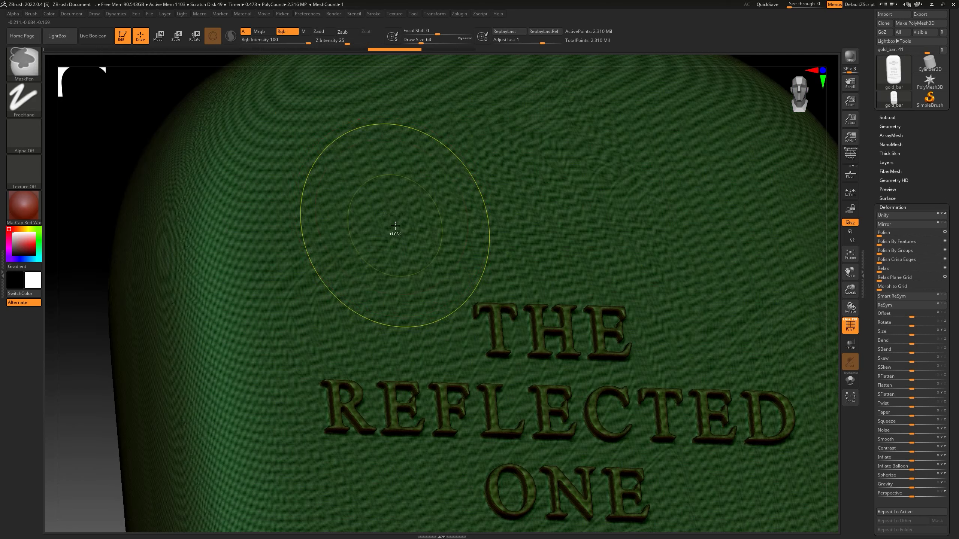
mouse_move(393, 228)
mouse_down()
mouse_move(419, 198)
mouse_move(361, 226)
mouse_move(394, 223)
mouse_up()
right_drag(394, 223, 395, 206)
Step: Try smoothing over the clay stroke above THE with the Smooth brush
key(shift)
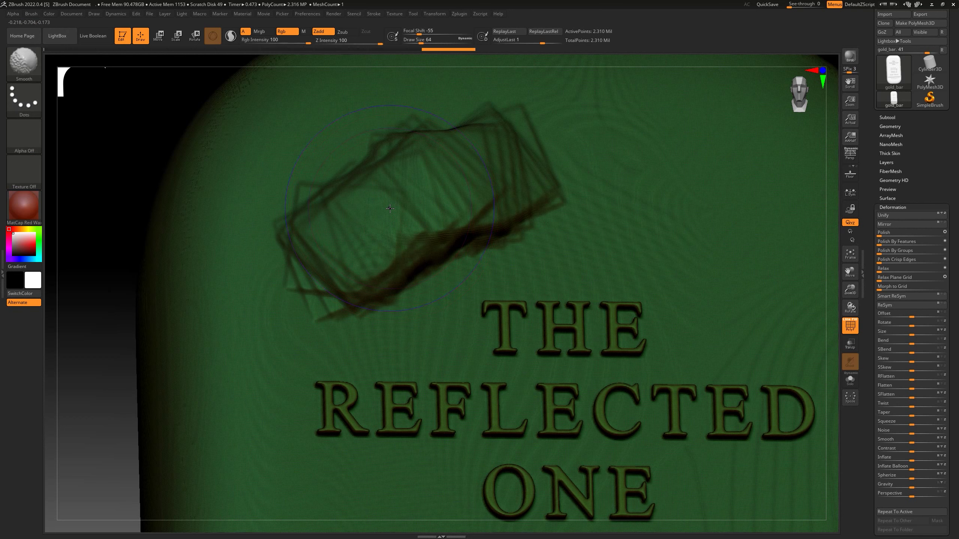
mouse_move(339, 241)
shift+mouse_down()
mouse_move(409, 229)
mouse_move(538, 166)
shift+mouse_up()
right_drag(538, 167, 575, 166)
key(shift)
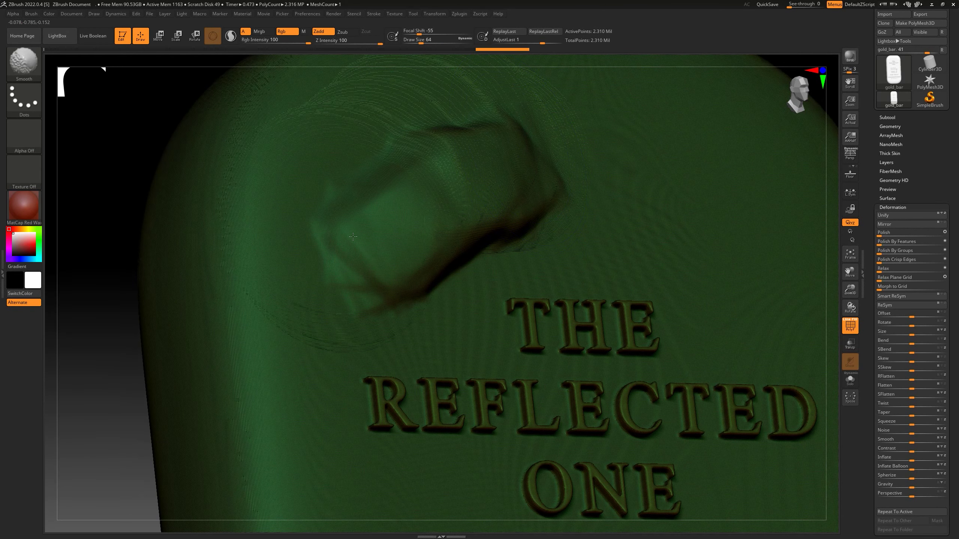
mouse_move(353, 237)
shift+mouse_down()
mouse_move(326, 224)
mouse_move(327, 193)
shift+mouse_up()
alt+right_drag(327, 193, 378, 207)
Step: Undo the smoothing and the clay stroke above THE
key(ctrl)
mouse_move(439, 217)
ctrl+right_down()
mouse_move(426, 295)
mouse_move(413, 238)
ctrl+right_up()
key(ctrl+z)
key(ctrl+z)
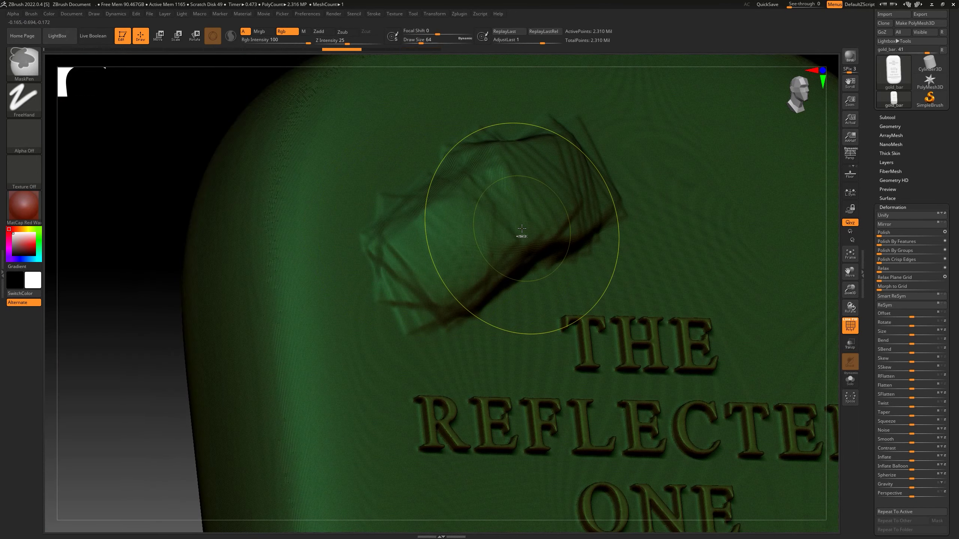
key(ctrl+z)
alt+right_drag(447, 227, 358, 276)
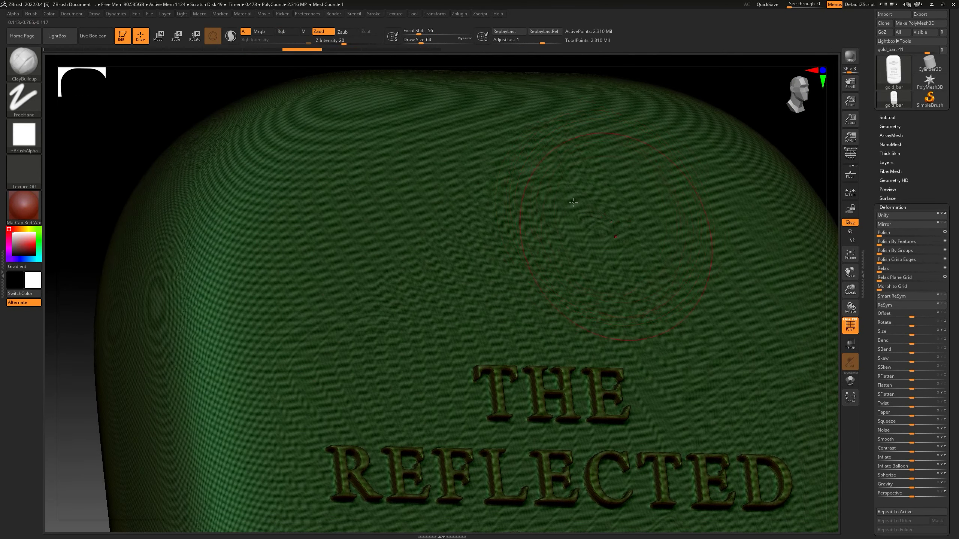
Step: Smooth the rippled bar surface above the THE lettering and beside the 500g text with the Smooth brush
mouse_move(615, 229)
right_down()
mouse_move(599, 221)
mouse_move(624, 236)
mouse_move(562, 201)
mouse_move(664, 224)
mouse_move(567, 202)
mouse_move(580, 217)
mouse_move(550, 221)
right_up()
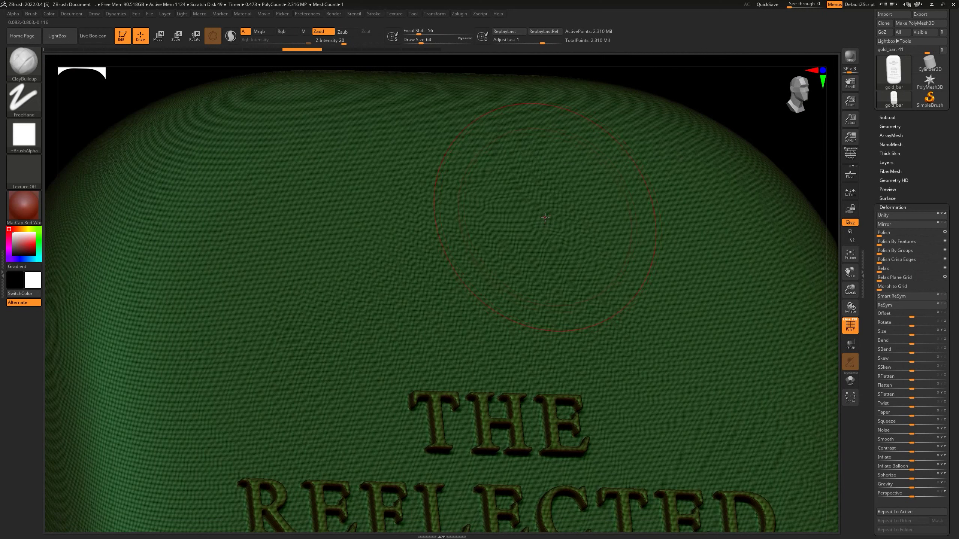
key(shift)
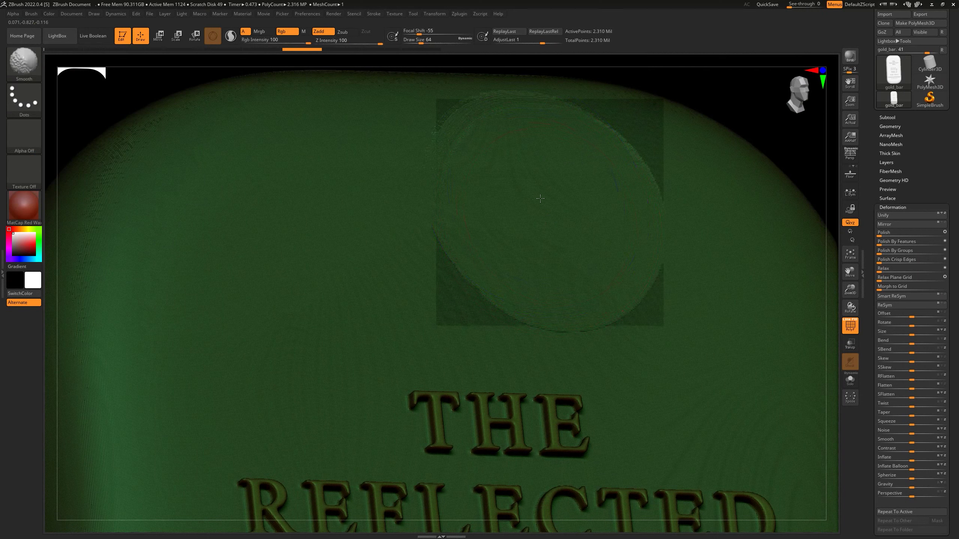
mouse_move(541, 206)
shift+mouse_down()
mouse_move(483, 217)
mouse_move(452, 204)
mouse_move(651, 282)
shift+mouse_up()
right_drag(638, 298, 648, 294)
alt+right_drag(501, 192, 679, 182)
mouse_move(517, 236)
alt+right_down()
mouse_move(432, 192)
mouse_move(531, 238)
mouse_move(473, 208)
alt+right_up()
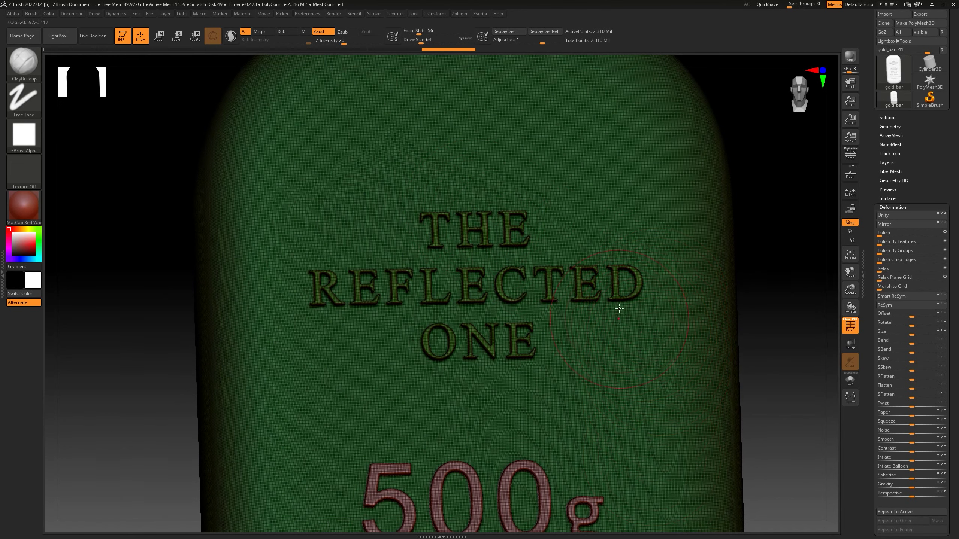
mouse_move(604, 373)
alt+right_down()
mouse_move(587, 342)
mouse_move(603, 183)
alt+right_up()
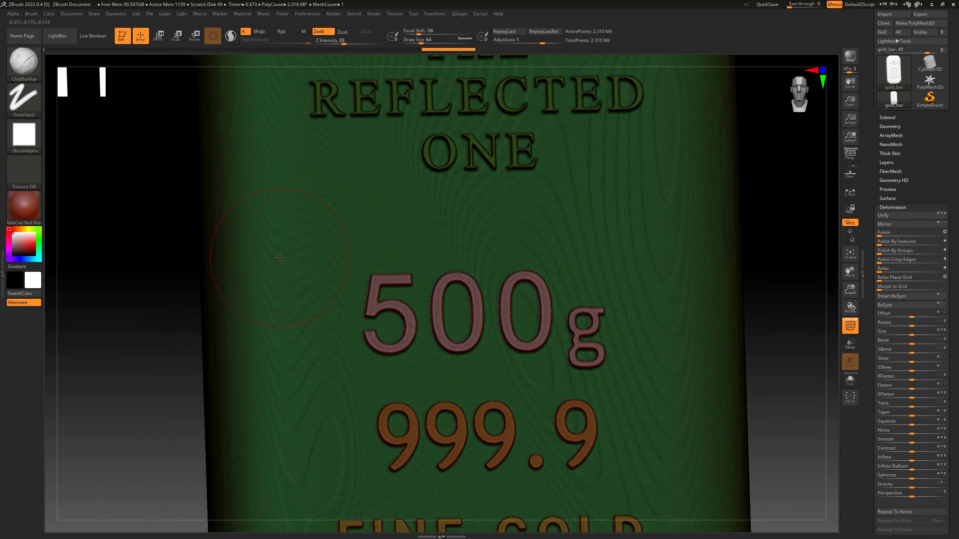
shift+drag(277, 255, 272, 268)
right_drag(271, 268, 474, 267)
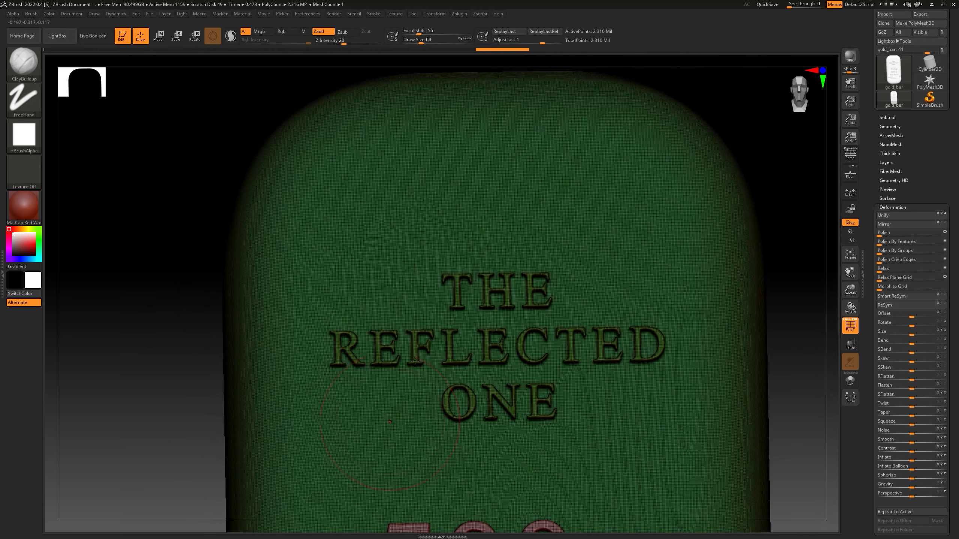
Step: Reduce the draw size to about 22 and paint a mask over the THE REFLECTED ONE lettering
key(s)
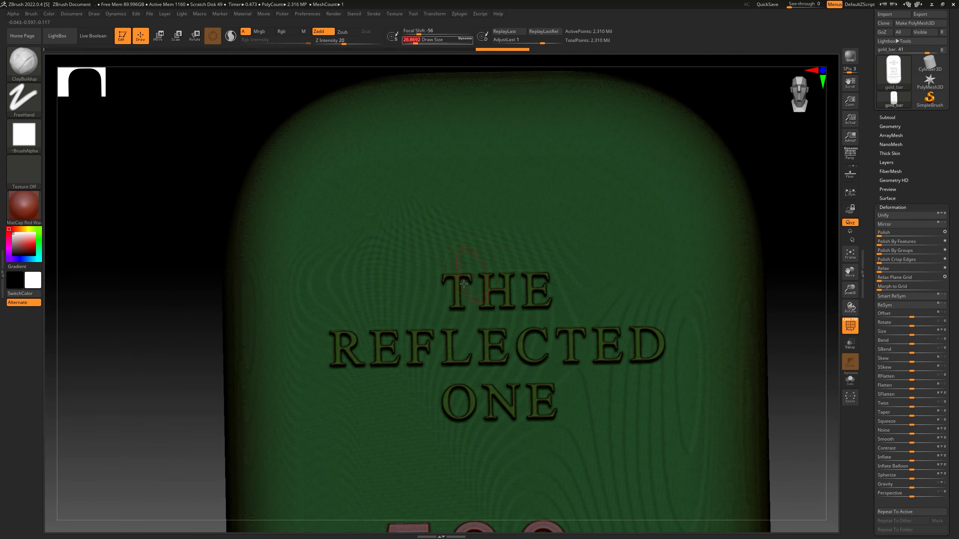
key(s)
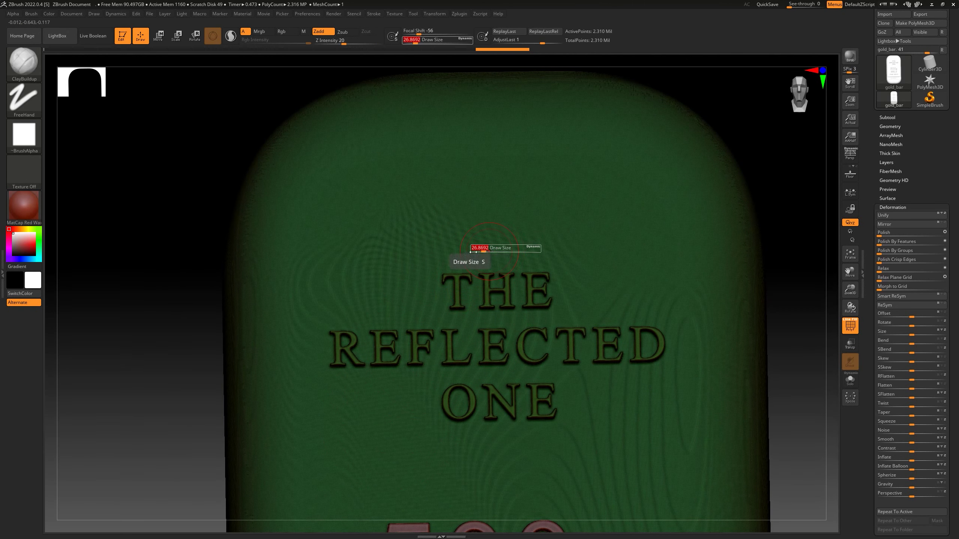
mouse_move(489, 251)
mouse_down()
mouse_move(502, 250)
mouse_move(493, 249)
mouse_up()
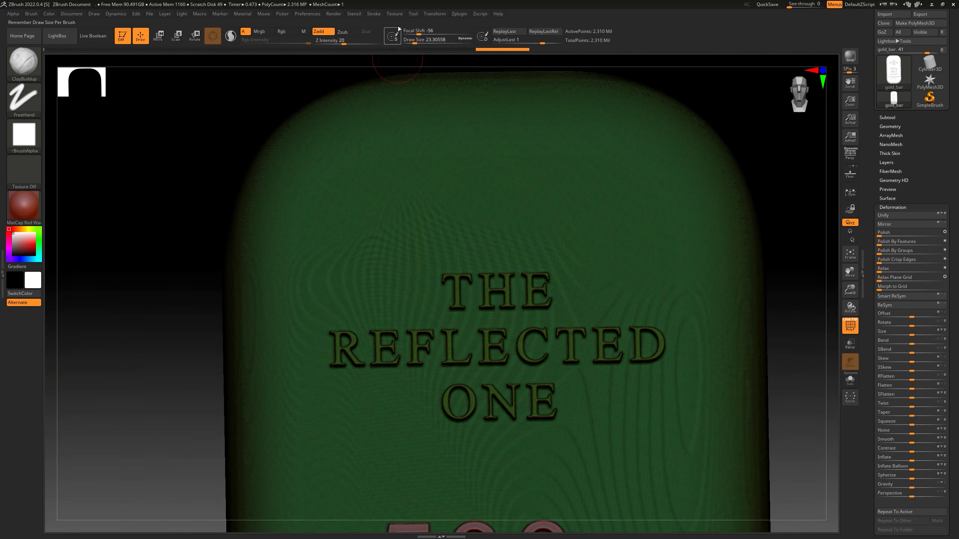
mouse_move(415, 43)
mouse_down()
mouse_move(426, 43)
mouse_move(415, 43)
mouse_up()
mouse_move(456, 289)
ctrl+mouse_down()
mouse_move(540, 284)
mouse_move(501, 317)
mouse_move(332, 351)
mouse_move(649, 363)
mouse_move(573, 415)
ctrl+mouse_up()
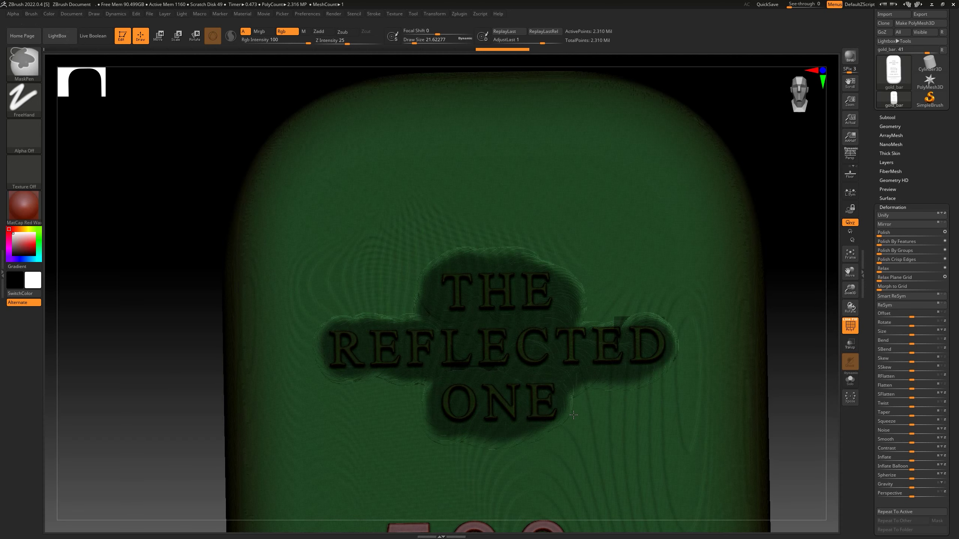
alt+right_drag(573, 415, 541, 200)
ctrl+drag(313, 149, 490, 204)
Step: Enlarge the mask brush to about 39 and mask the 500g, 999.9, FINE GOLD and R000001 texts
key(bracketright)
ctrl+drag(347, 340, 562, 390)
alt+right_drag(558, 381, 532, 158)
ctrl+drag(356, 246, 538, 241)
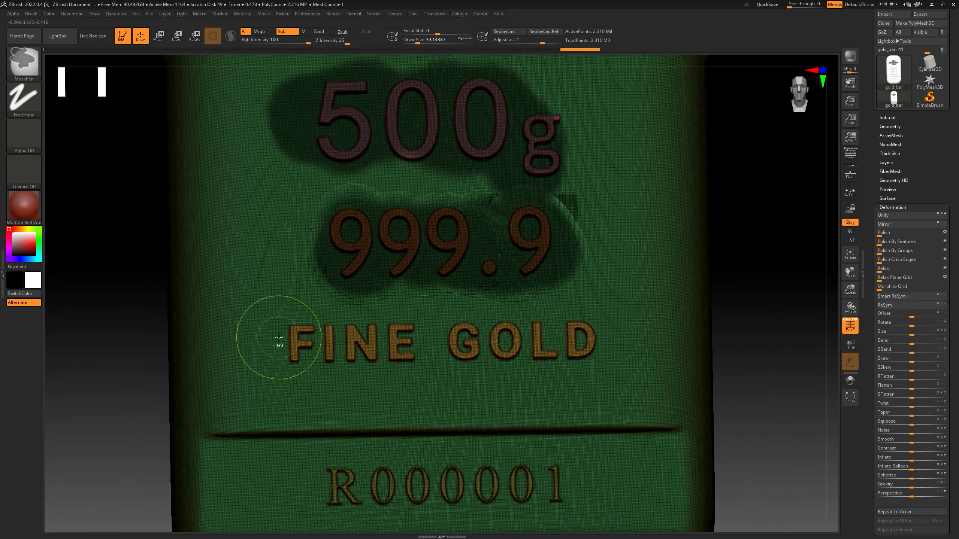
ctrl+drag(279, 338, 604, 340)
alt+right_drag(604, 340, 602, 262)
mouse_move(337, 404)
ctrl+mouse_down()
mouse_move(338, 422)
mouse_move(561, 400)
ctrl+mouse_up()
mouse_move(561, 396)
ctrl+right_down()
mouse_move(476, 218)
mouse_move(483, 338)
ctrl+right_up()
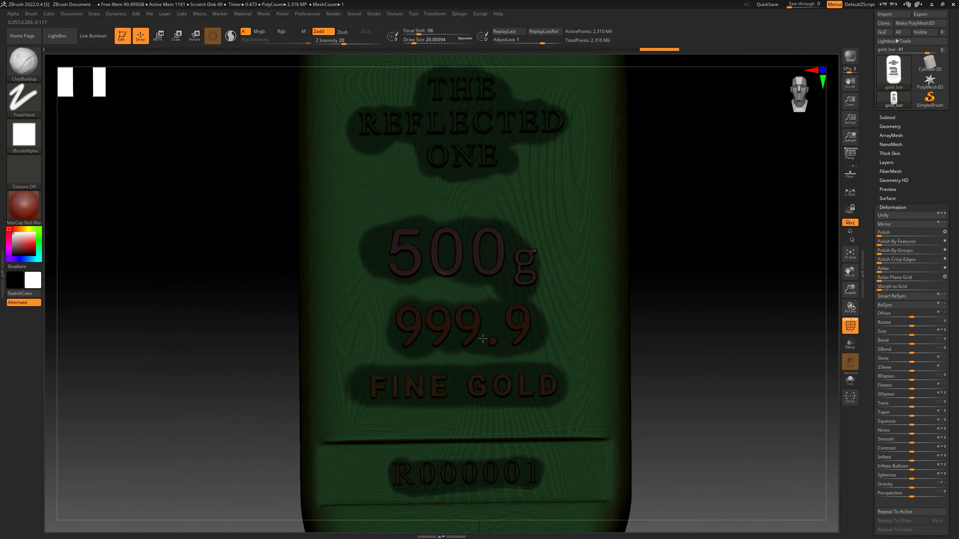
Step: Invert the mask around the lettering and invert it back
key(ctrl)
ctrl+click(242, 215)
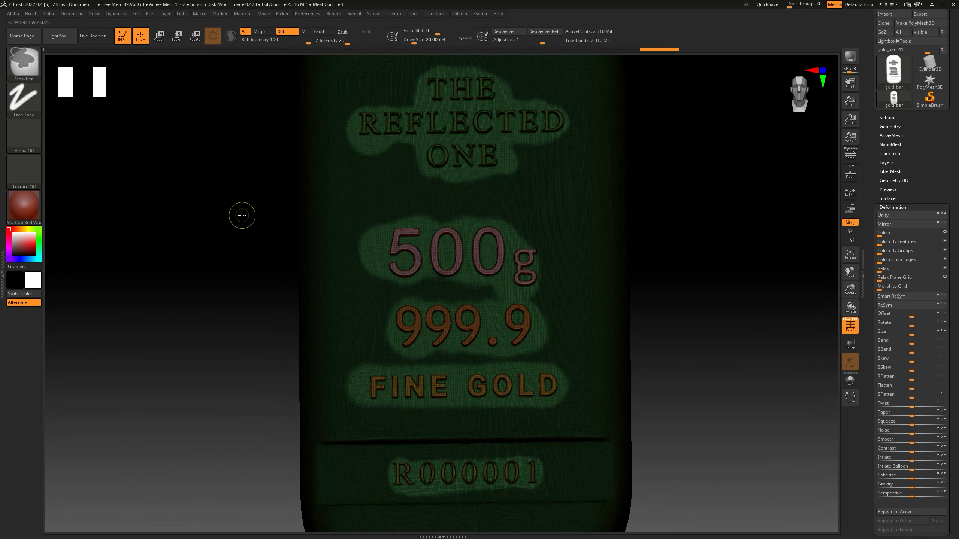
ctrl+click(242, 215)
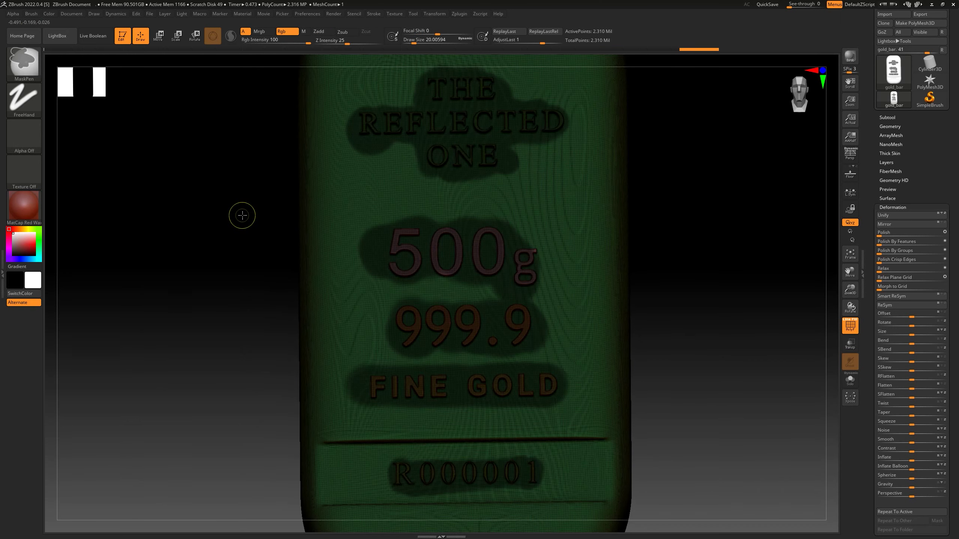
Step: Apply a Polish deformation of 100 to the unmasked surface of the bar
alt+right_drag(480, 249, 452, 280)
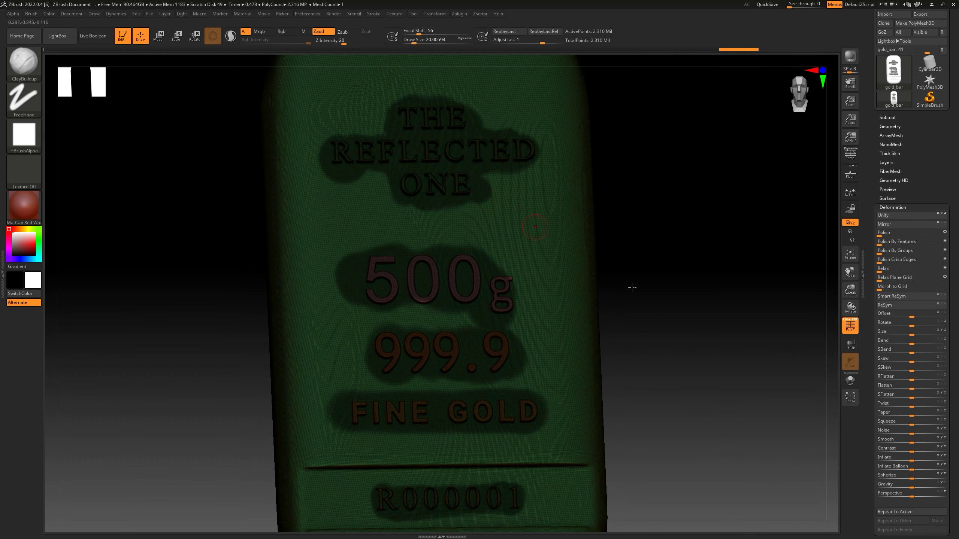
drag(884, 235, 893, 235)
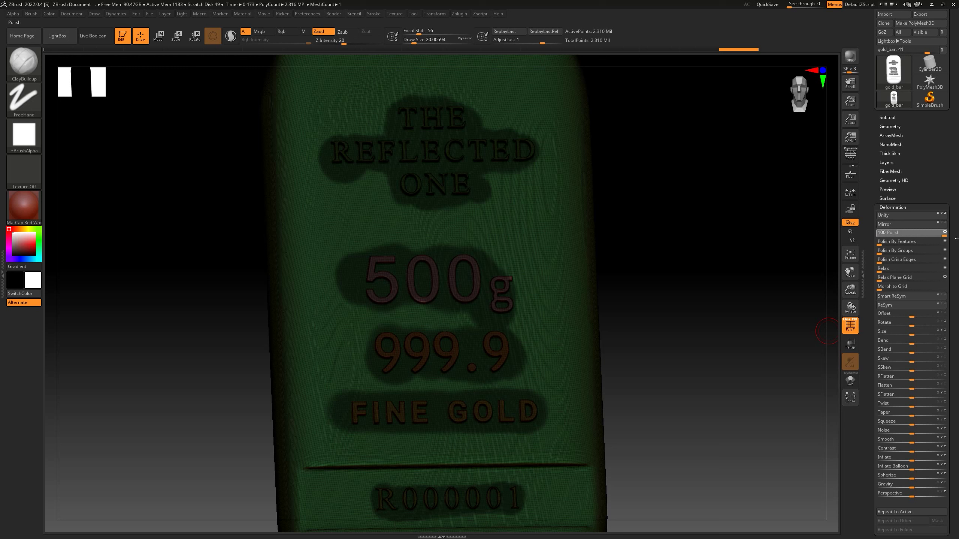
drag(957, 238, 958, 239)
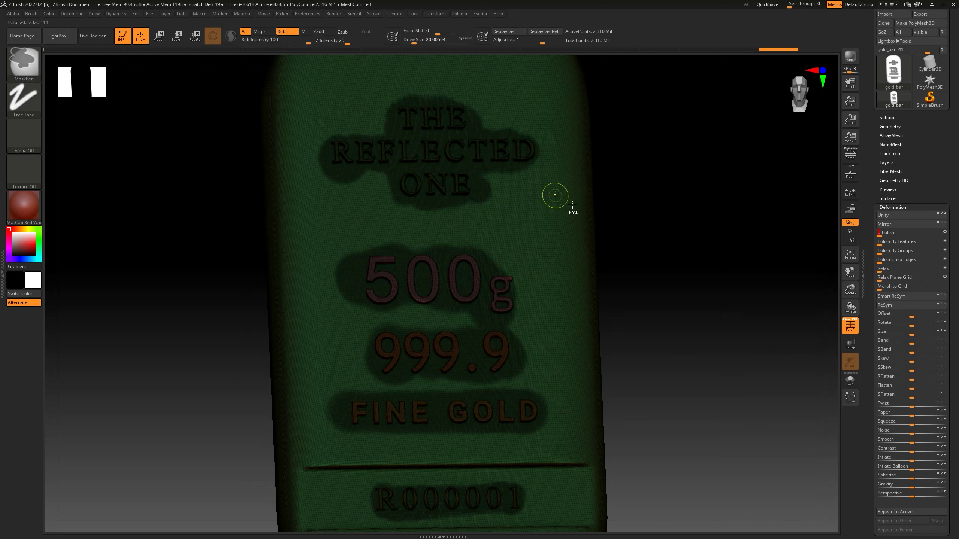
Step: Apply the Relax deformation at 100 repeatedly to the unmasked surface and inspect the area around the texts
drag(883, 269, 956, 271)
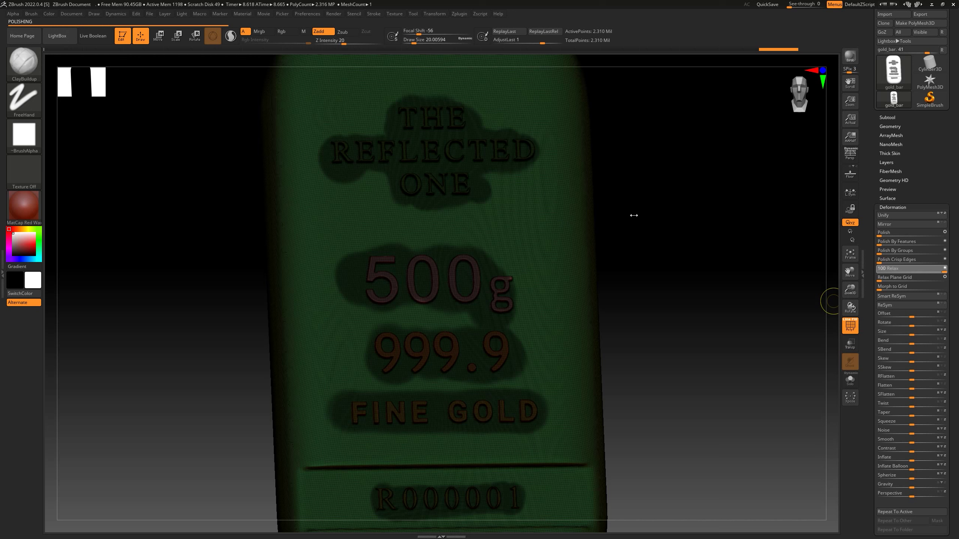
drag(939, 267, 954, 266)
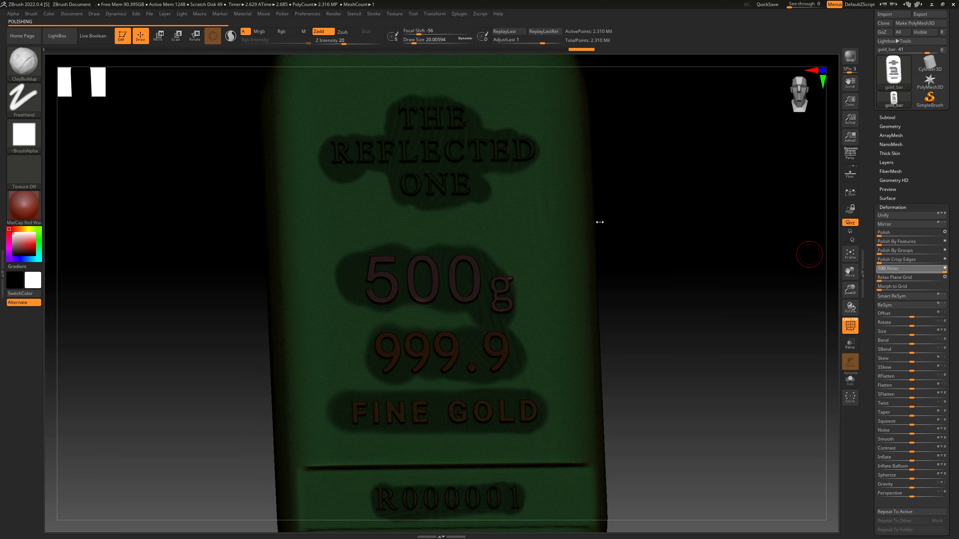
drag(936, 269, 945, 272)
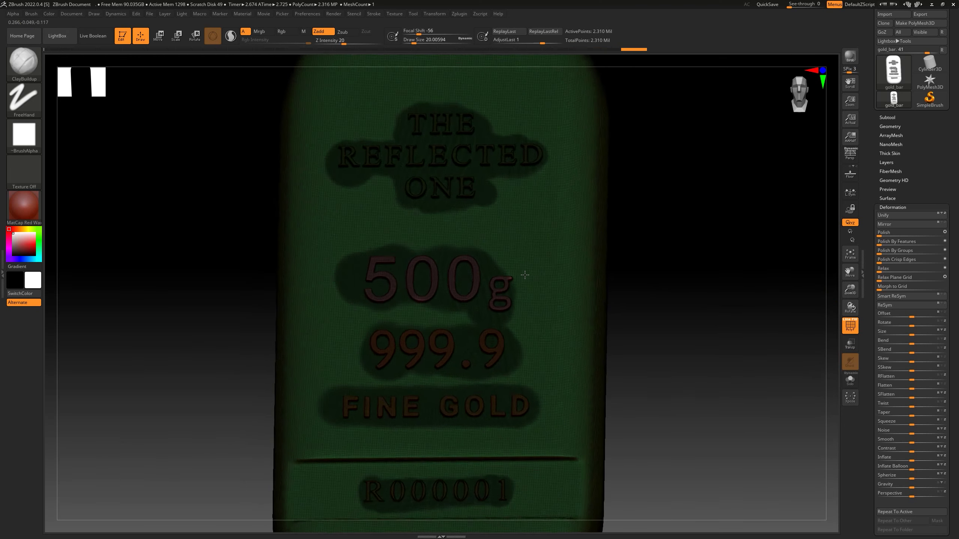
ctrl+right_drag(525, 244, 549, 241)
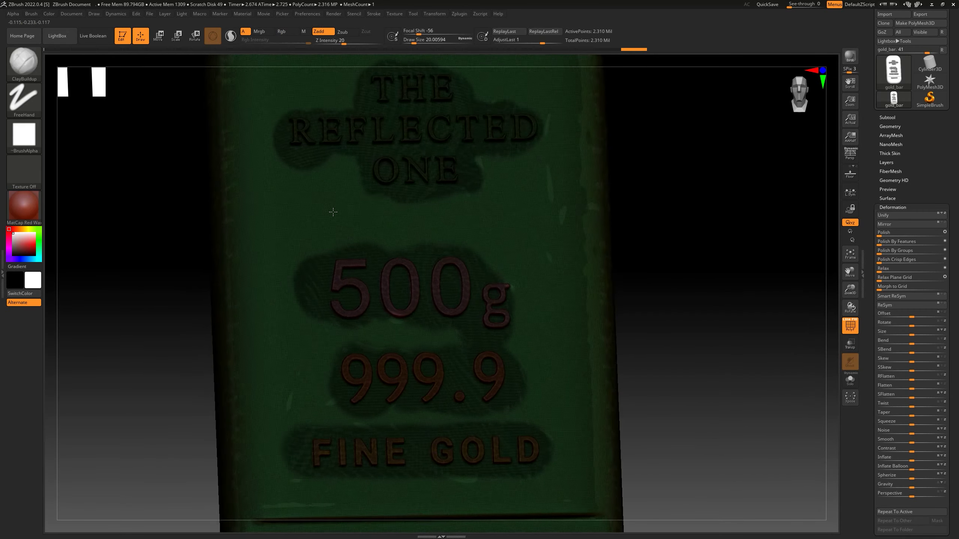
mouse_move(311, 196)
right_down()
mouse_move(342, 222)
mouse_move(306, 193)
mouse_move(289, 151)
mouse_move(335, 141)
mouse_move(319, 131)
mouse_move(481, 231)
right_up()
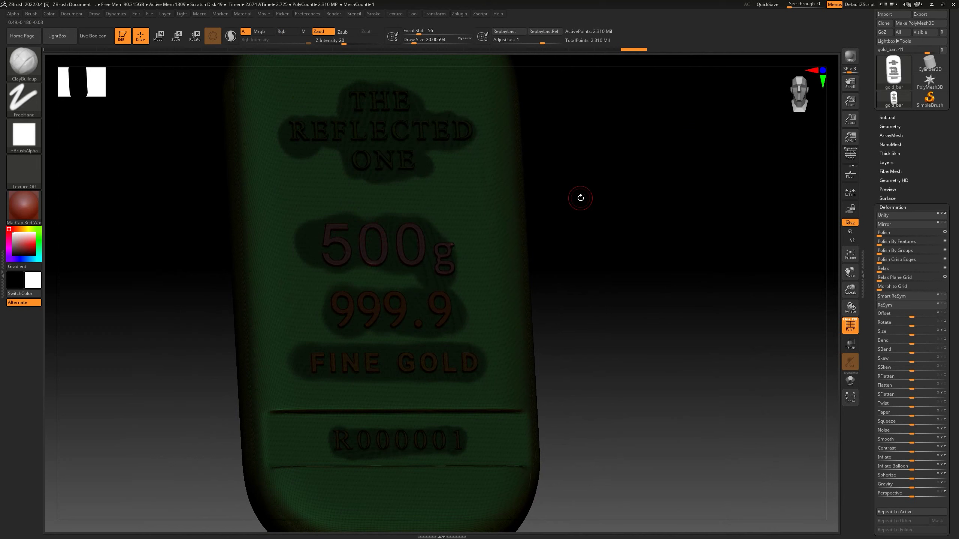
Step: Clear the mask and inspect the surface around the 500g and THE REFLECTED ONE lettering
mouse_move(483, 178)
ctrl+right_down()
mouse_move(513, 189)
mouse_move(610, 166)
ctrl+right_up()
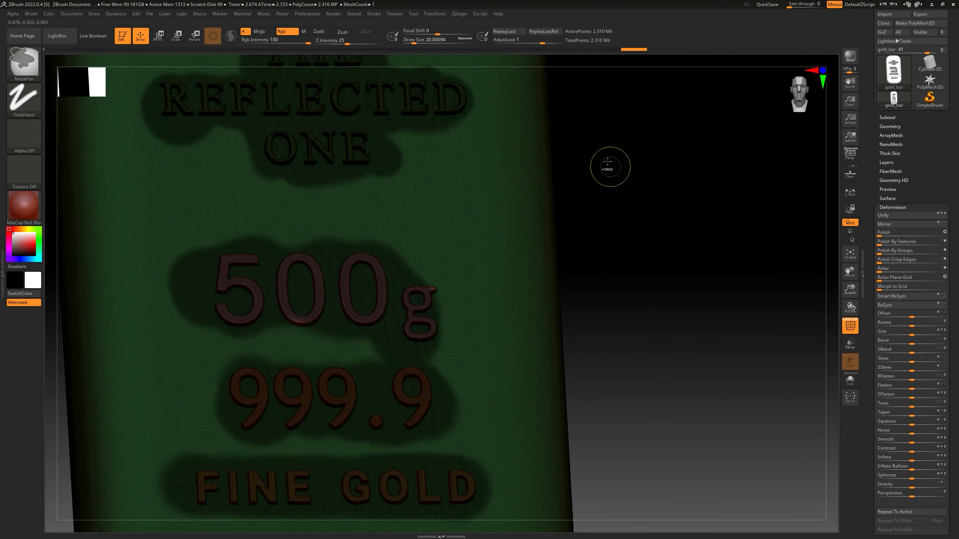
ctrl+drag(607, 160, 709, 261)
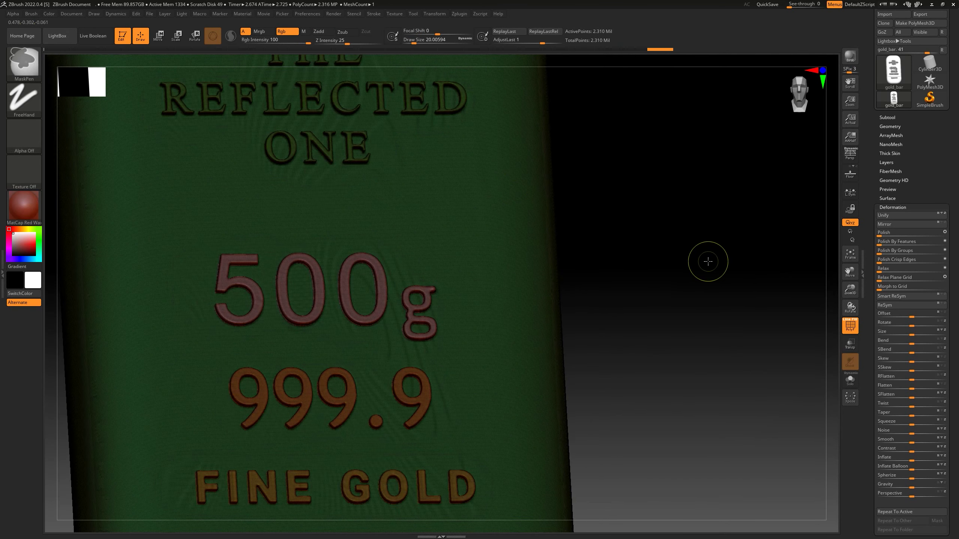
alt+right_drag(318, 180, 420, 322)
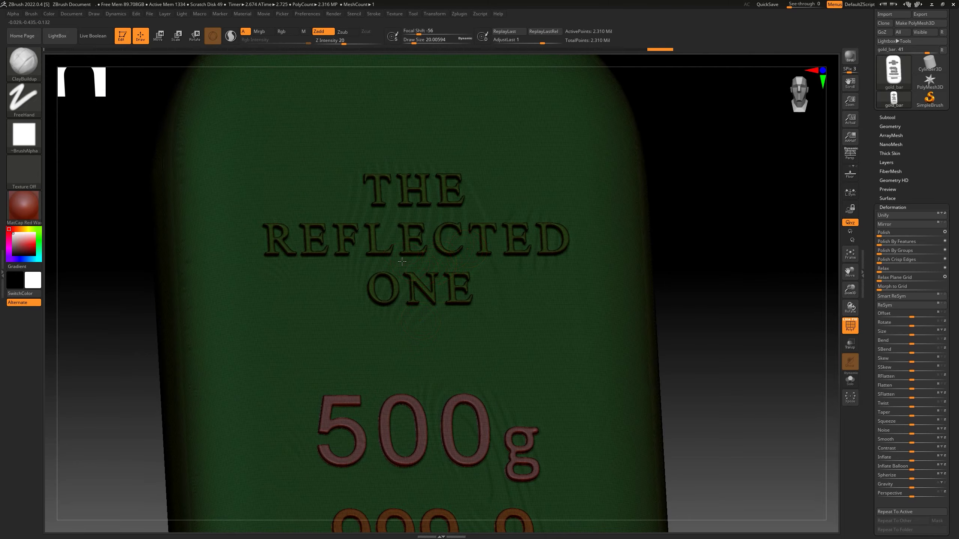
ctrl+right_drag(402, 261, 557, 206)
mouse_move(583, 340)
ctrl+right_down()
mouse_move(543, 328)
mouse_move(599, 326)
ctrl+right_up()
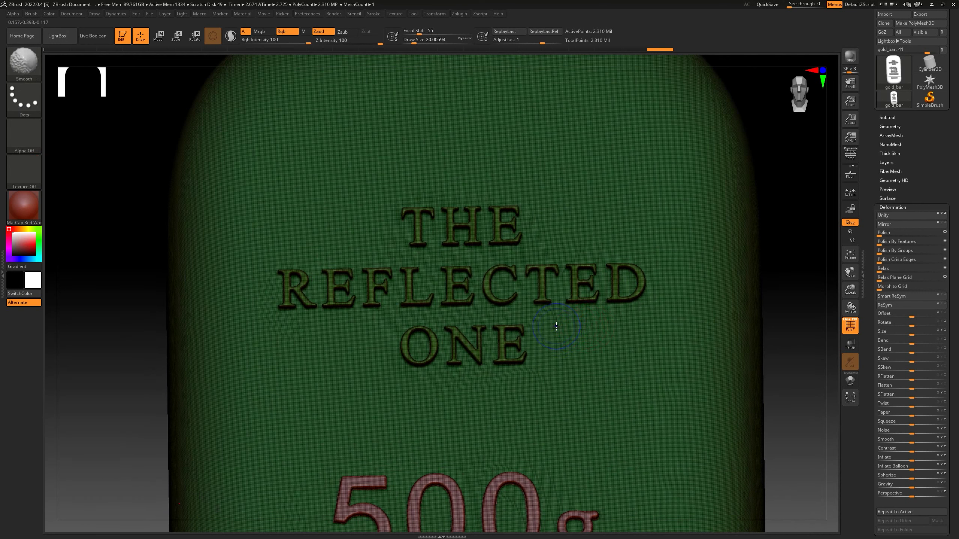
Step: Smooth the ripples on the bar's surface around THE REFLECTED ONE lettering with the Smooth brush and check the other texts
shift+drag(558, 330, 559, 344)
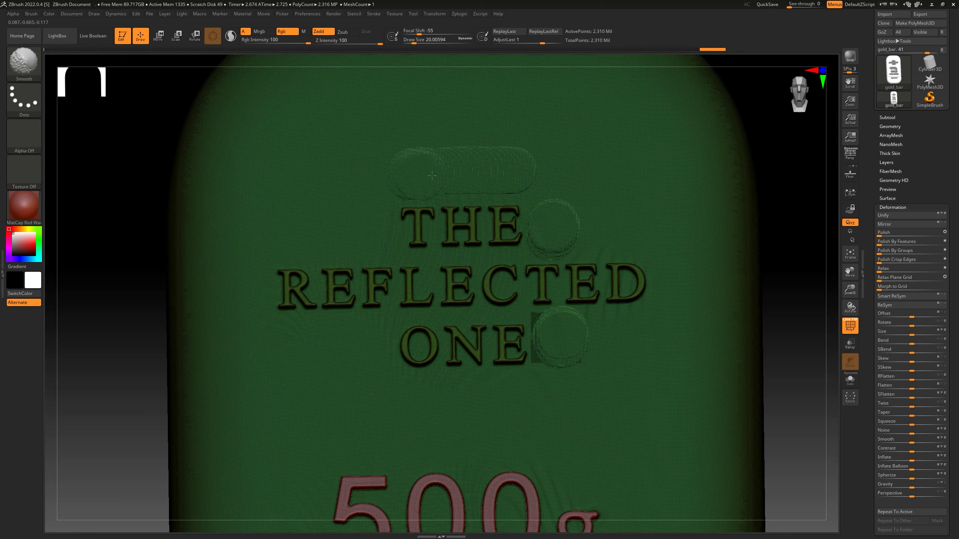
shift+drag(432, 176, 427, 178)
shift+drag(349, 374, 493, 396)
alt+right_drag(515, 401, 464, 137)
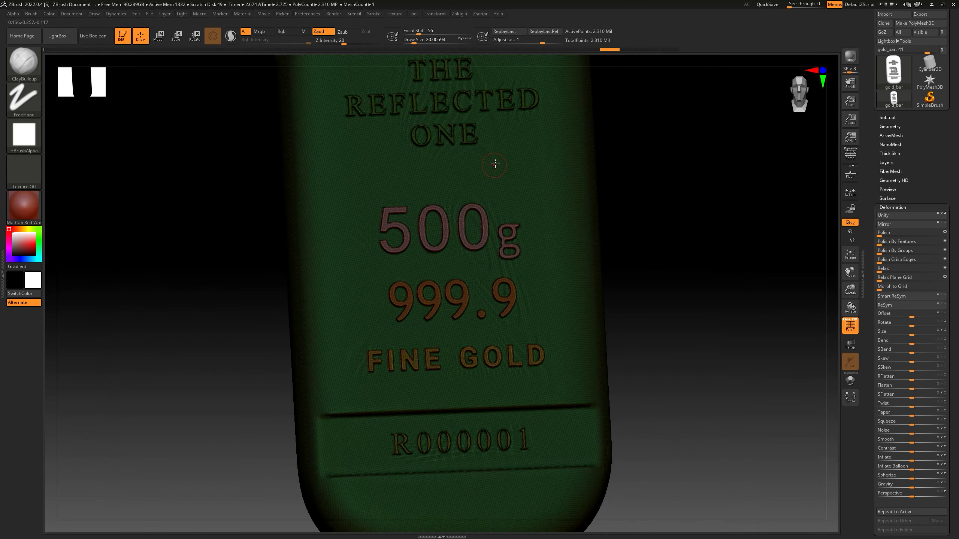
alt+right_drag(496, 162, 502, 270)
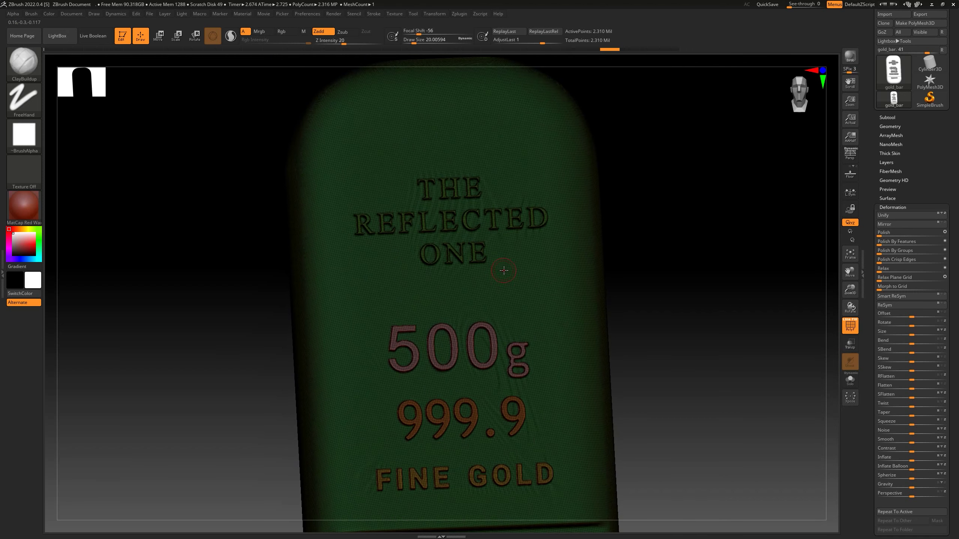
Step: Export the bar from ZBrush as an OBJ file named gold_bar_export in the Export from Max folder
drag(897, 18, 897, 64)
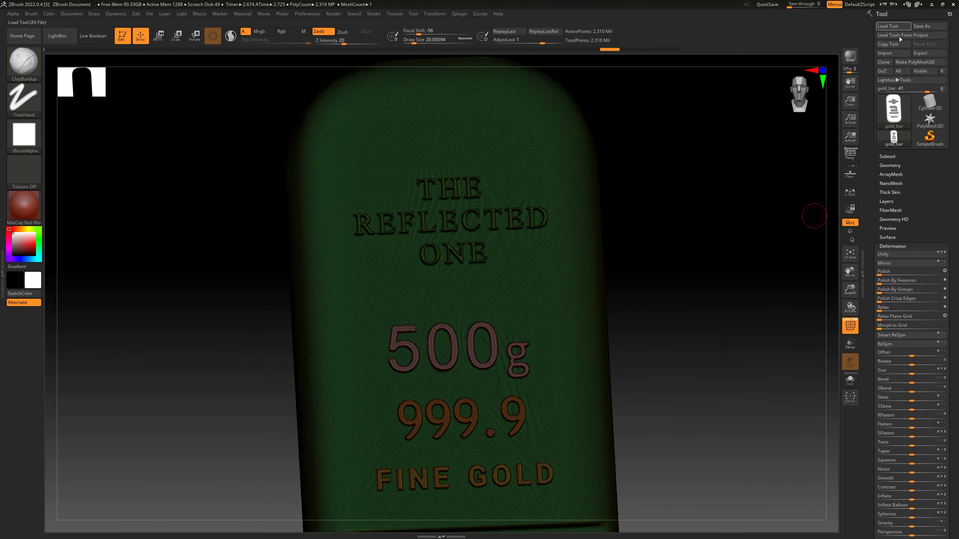
click(926, 57)
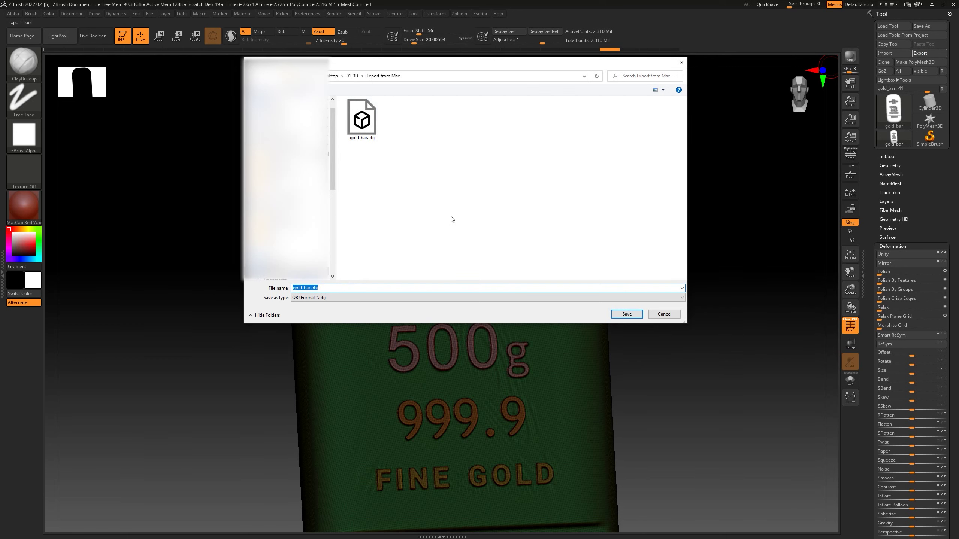
key(Right)
text(_export)
click(626, 314)
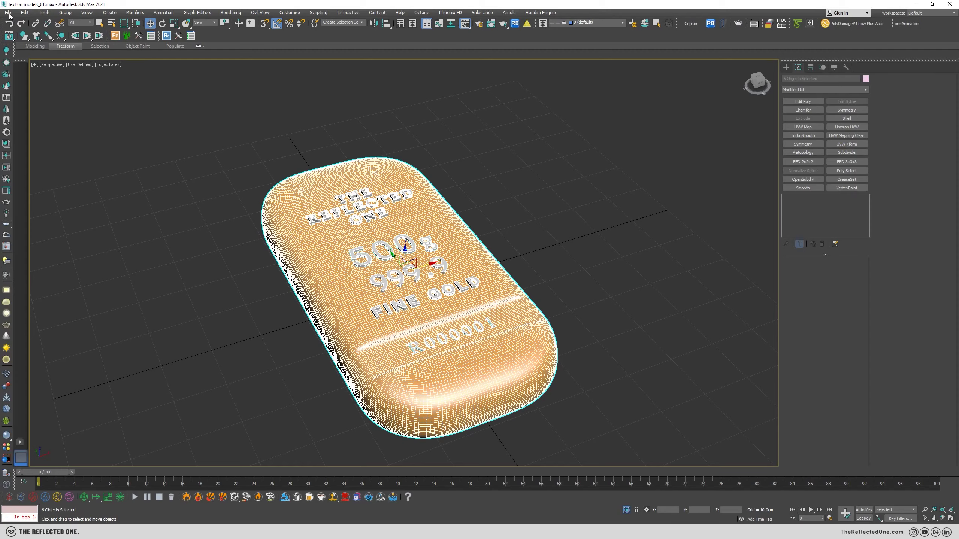
Step: Switch to 3ds Max and import gold_bar_export as a single editable poly mesh
click(8, 13)
mouse_move(38, 114)
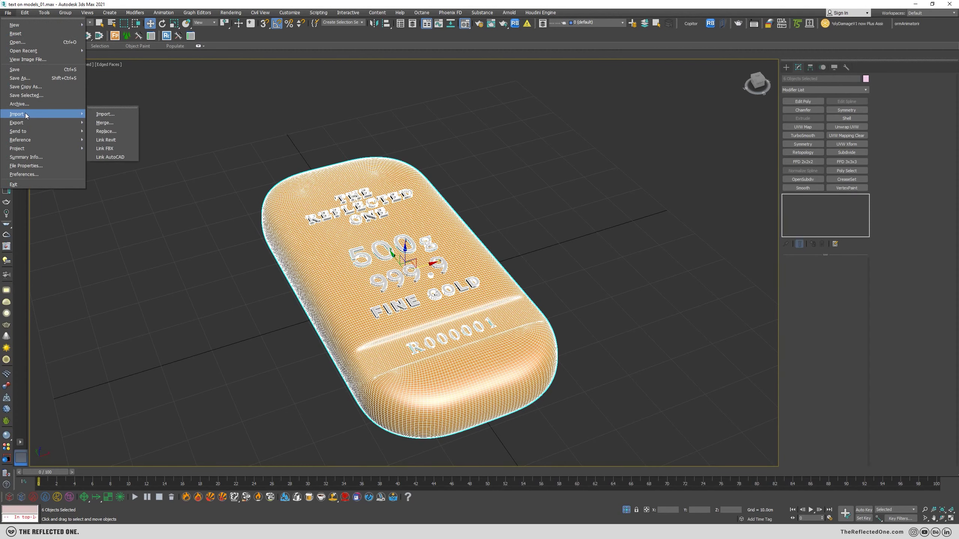
click(114, 114)
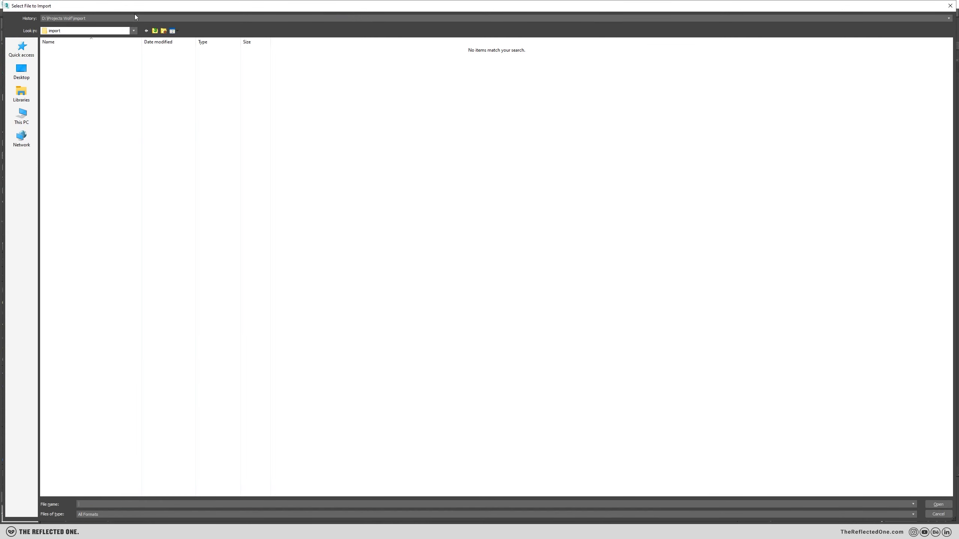
double_click(101, 65)
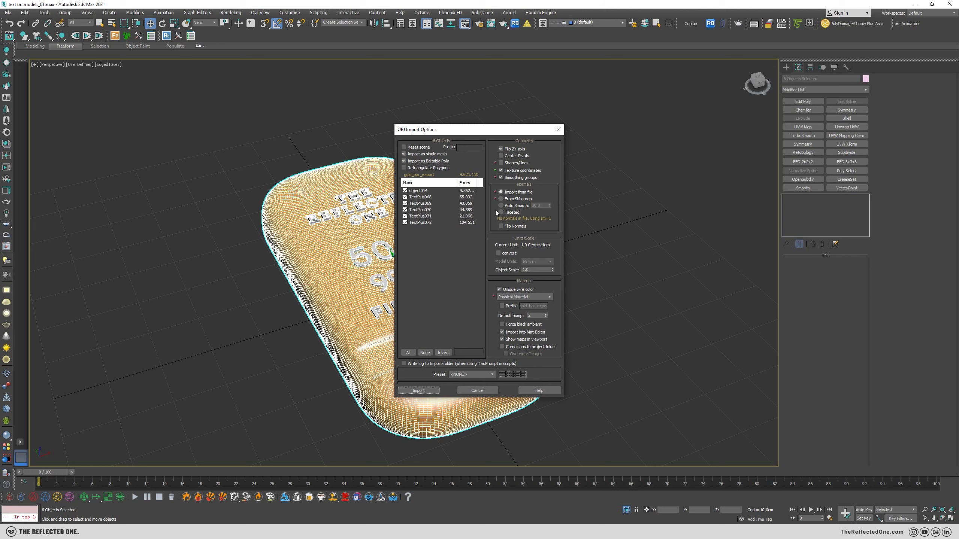
click(419, 392)
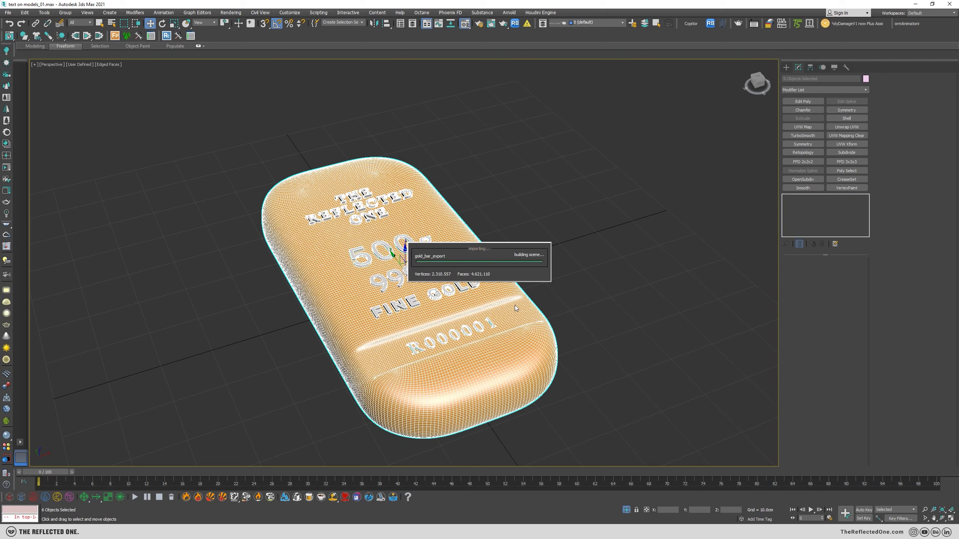
Step: Rotate the imported bar to match the original's orientation, move it beside the original along X, and hide the edged faces
middle_drag(538, 309, 551, 265)
key(e)
drag(419, 249, 409, 209)
key(w)
drag(429, 245, 612, 207)
key(F4)
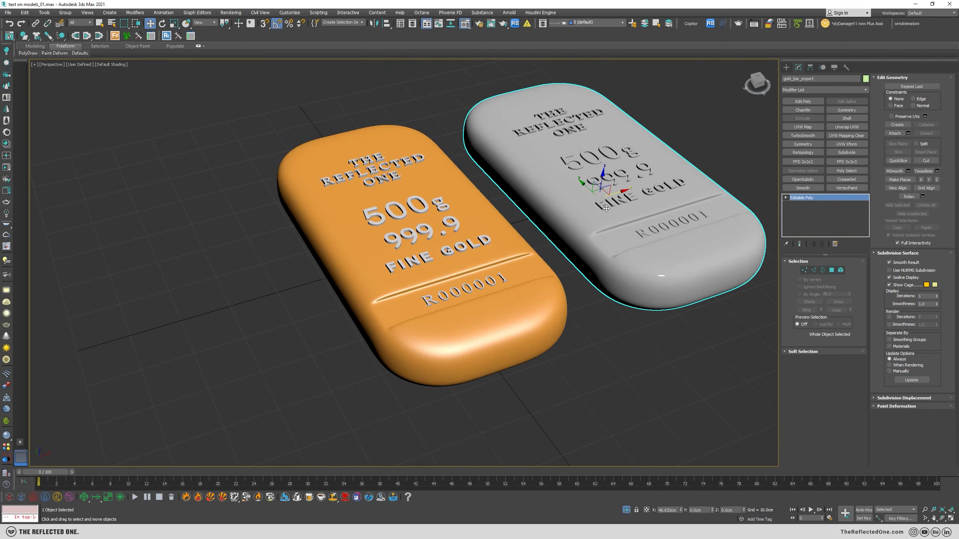
Step: Compare the lettering of both bars up close, examining the imported mesh with and without its wireframe
middle_drag(581, 211, 550, 231)
scroll(536, 163, up, 8)
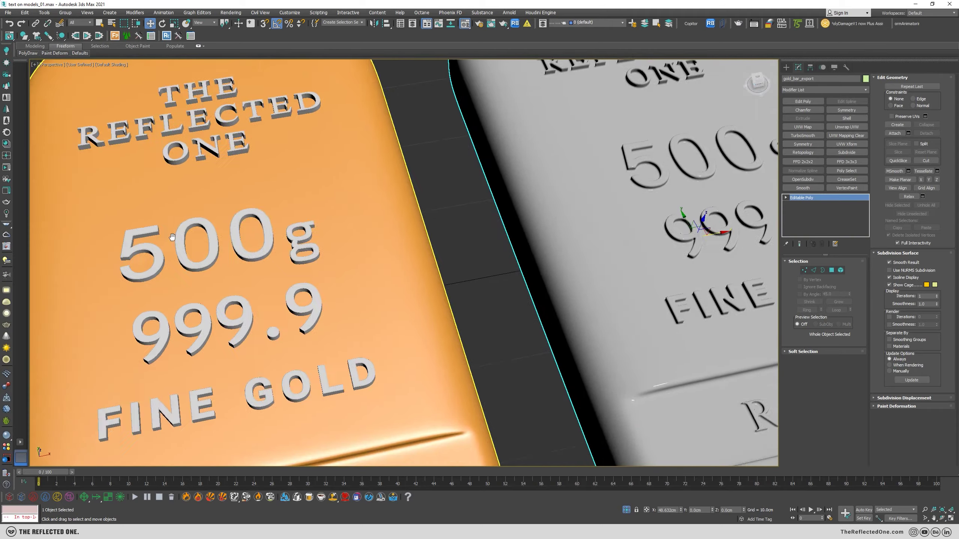
scroll(274, 305, up, 3)
key(F4)
scroll(293, 302, up, 6)
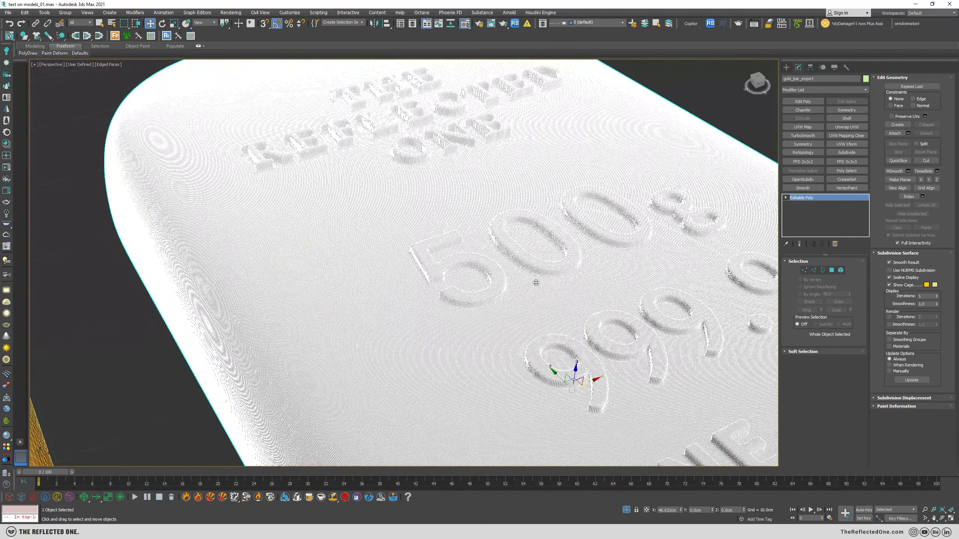
scroll(490, 245, up, 5)
middle_drag(506, 303, 489, 244)
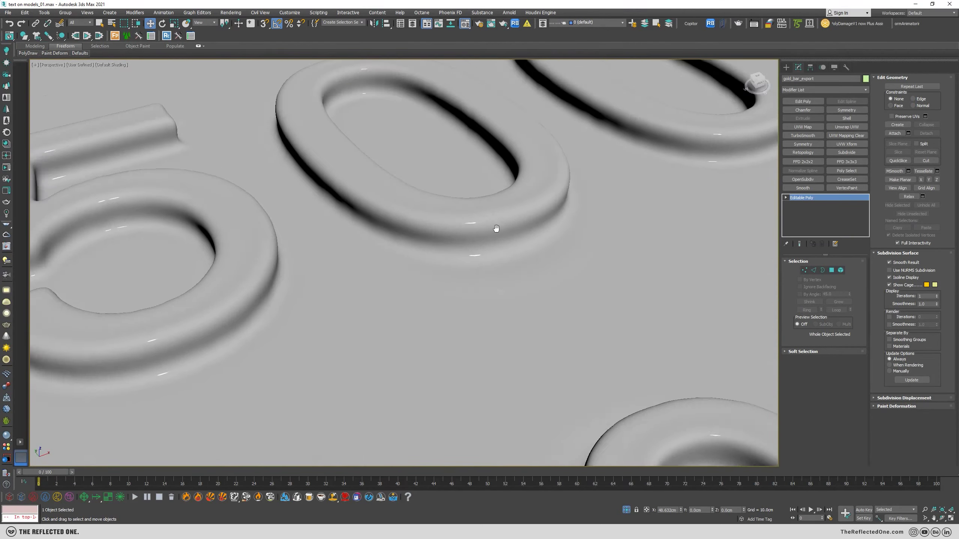
scroll(490, 244, down, 3)
key(F4)
scroll(437, 268, down, 4)
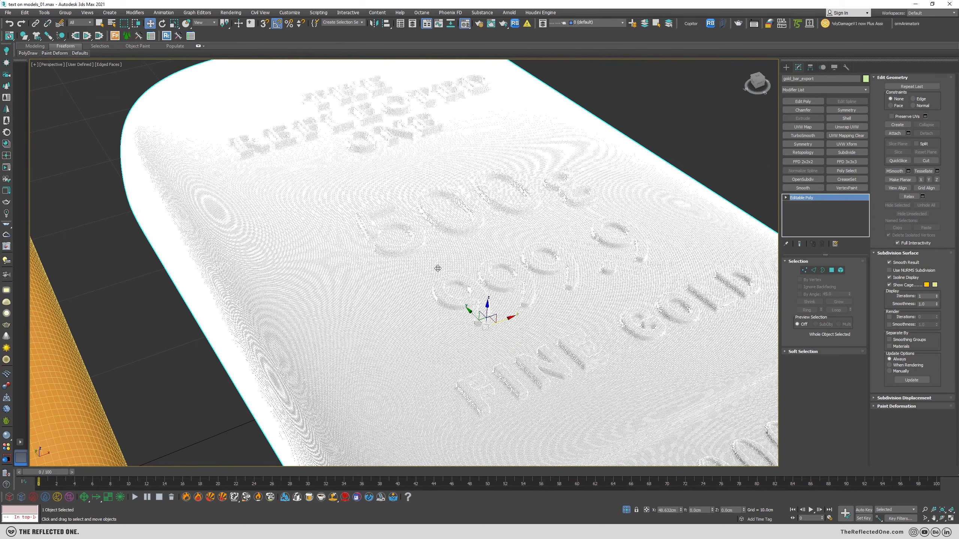
key(F4)
scroll(256, 180, down, 5)
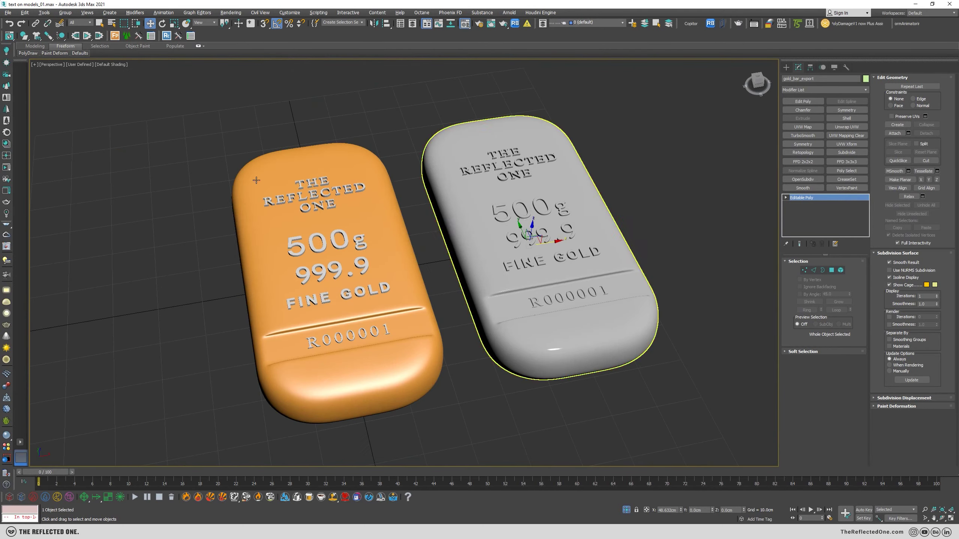
Step: Select both bars with all their text objects and assign them the Gold material
drag(173, 113, 657, 413)
key(m)
drag(266, 135, 151, 103)
click(150, 217)
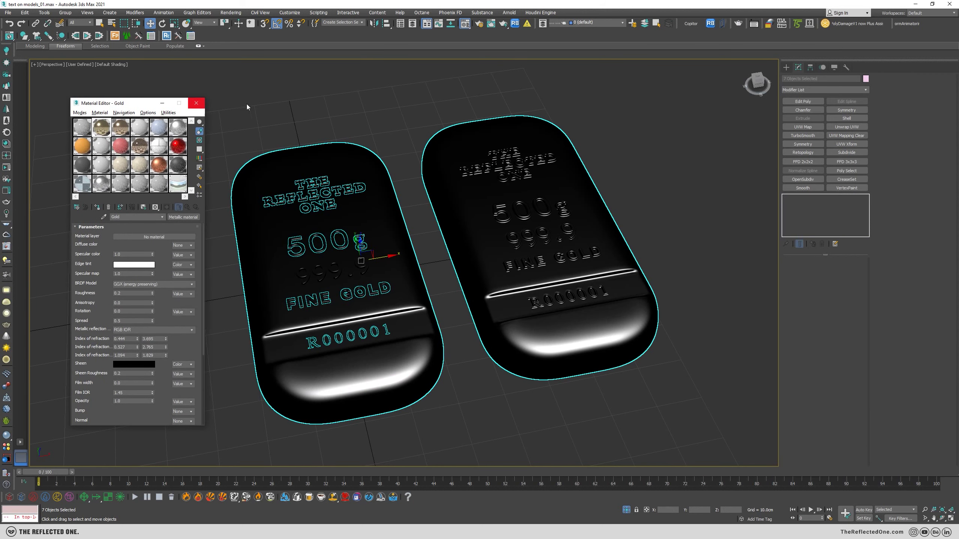
click(198, 103)
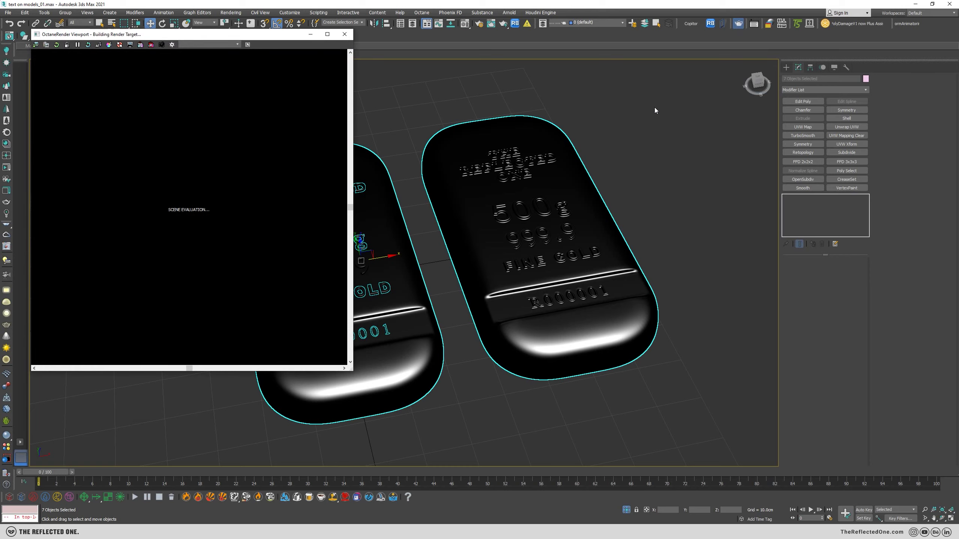
Step: Render both gold bars in the Octane viewport and compare their lettering edges up close
scroll(437, 301, up, 10)
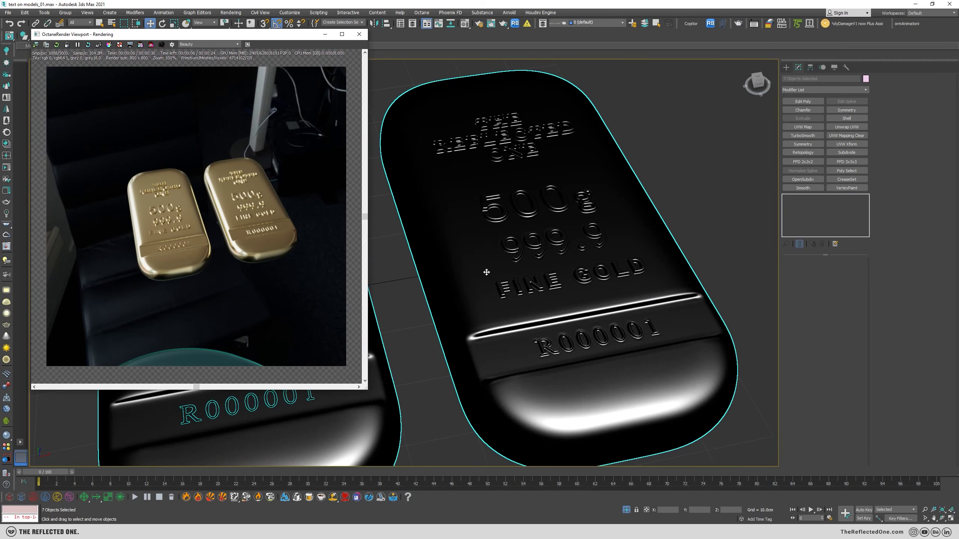
scroll(529, 257, up, 3)
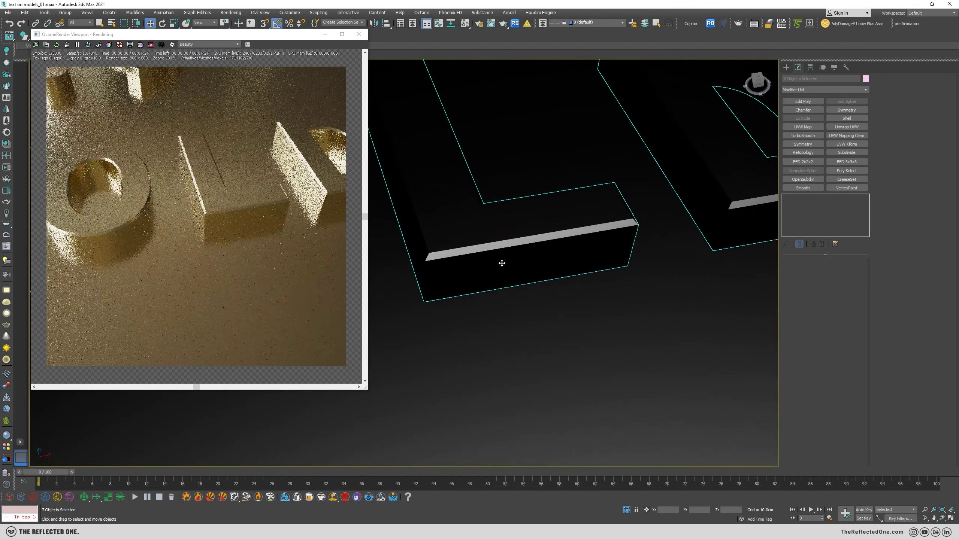
scroll(501, 263, down, 3)
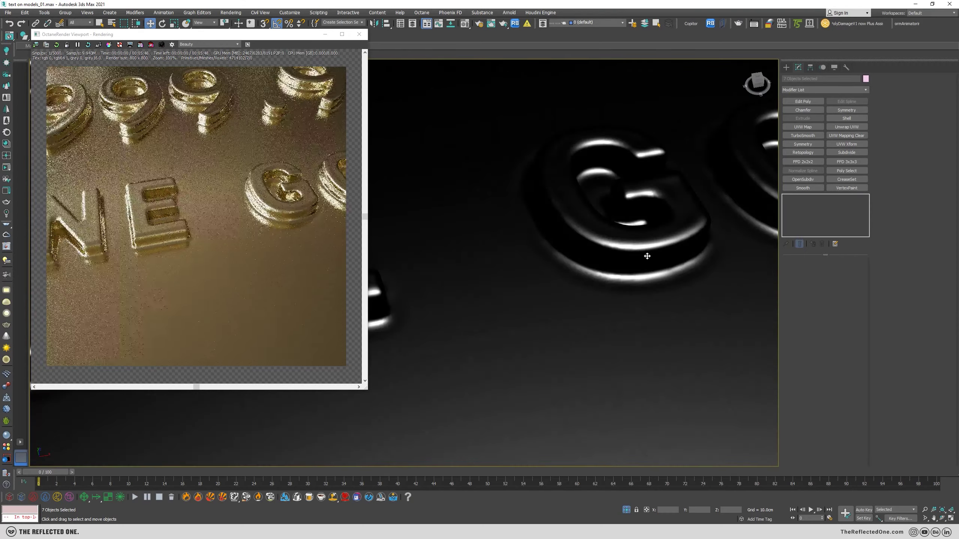